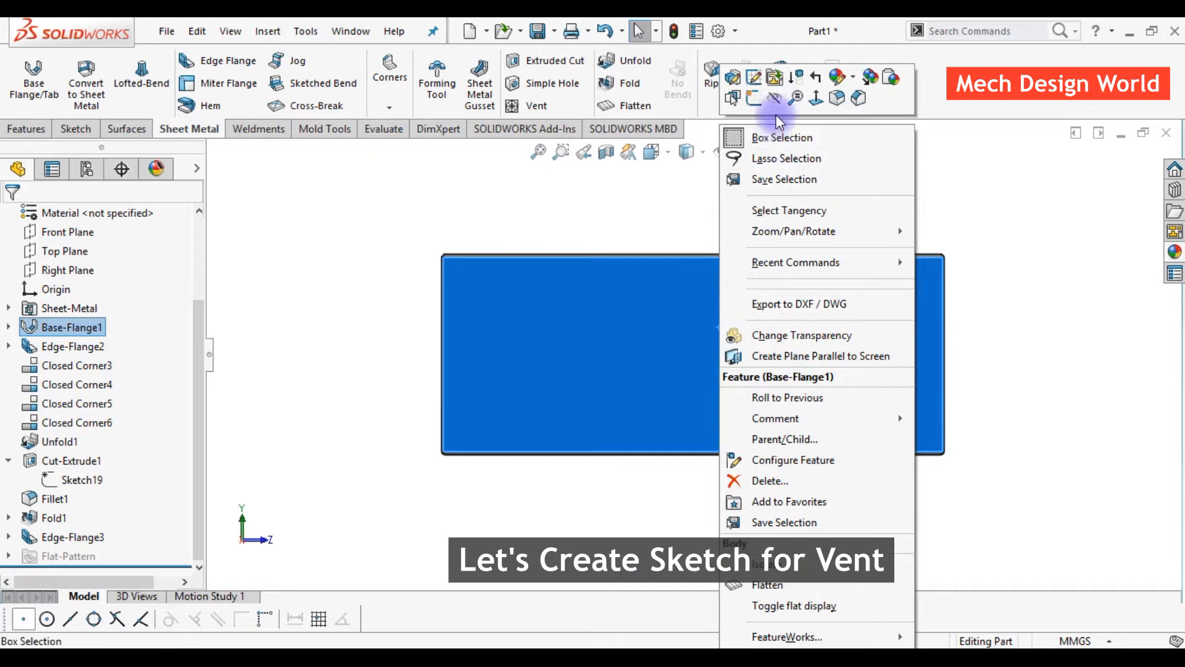
- Start a sketch on the selected base flange face and draw a circle of about 36 mm radius, centred level with the origin on its right
left_click(754, 100)
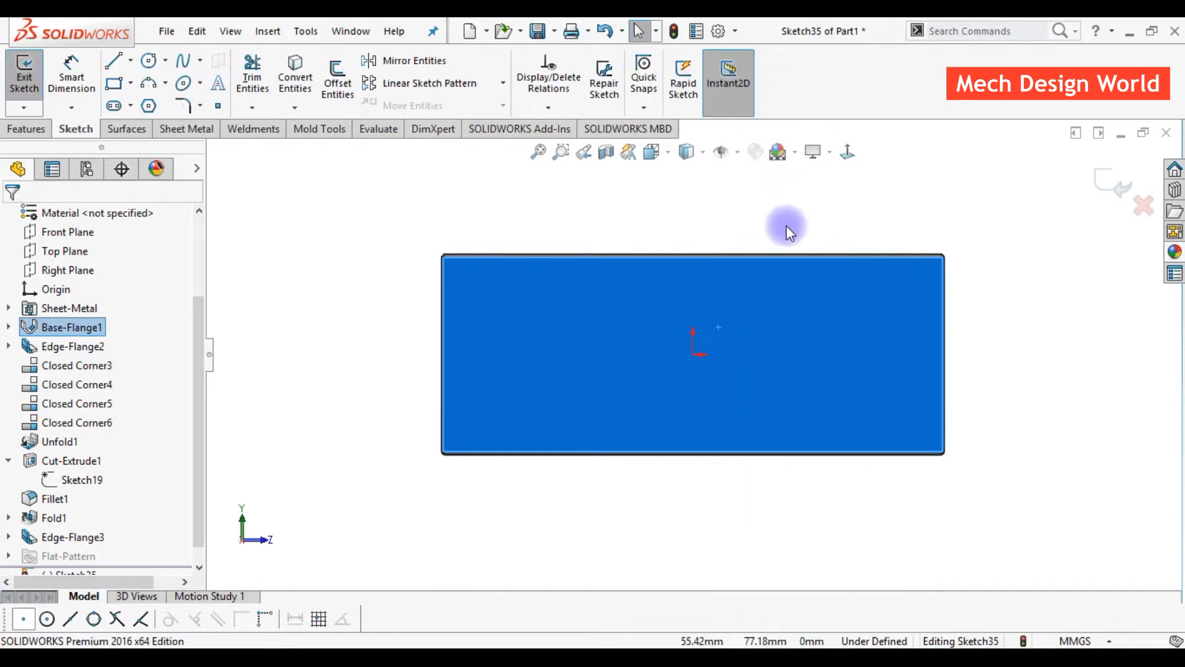
left_click(814, 242)
left_click(148, 60)
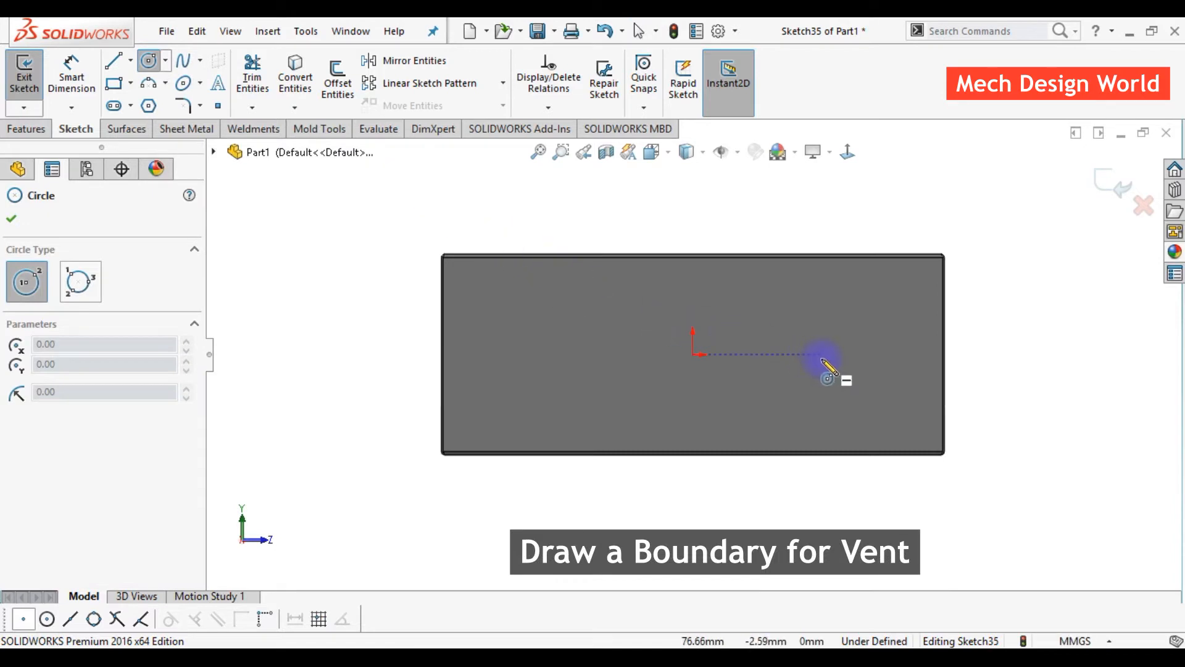
left_click(811, 355)
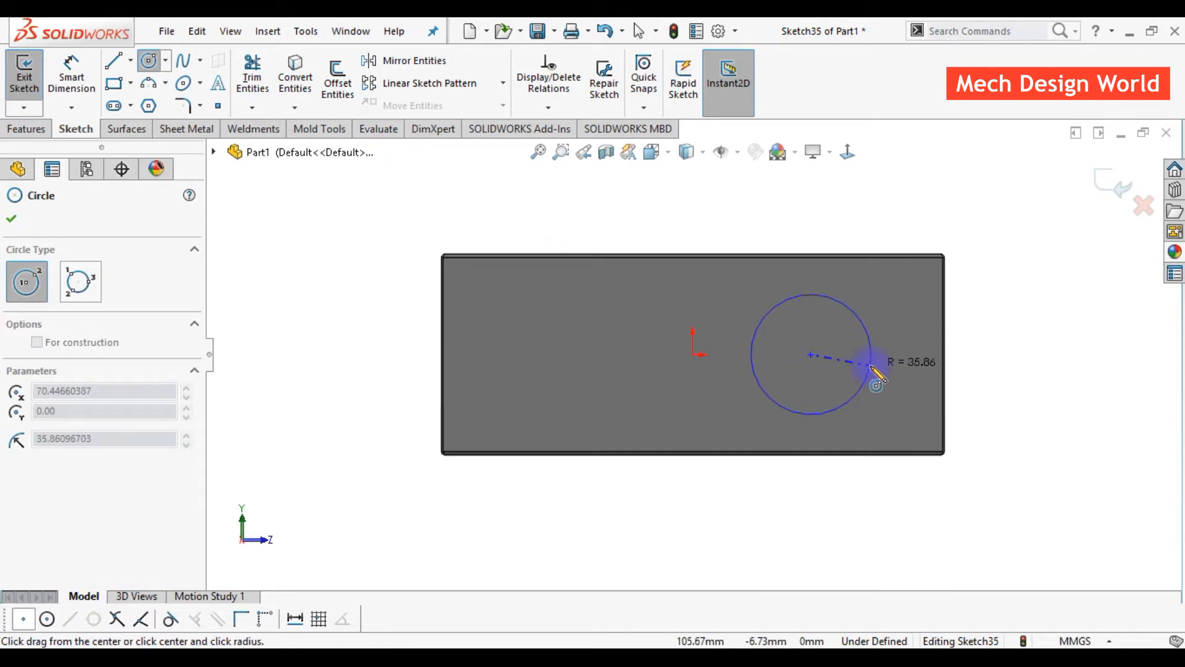
left_click(875, 373)
- Dimension the circle's diameter as 80 mm
right_click_drag(841, 513, 830, 401)
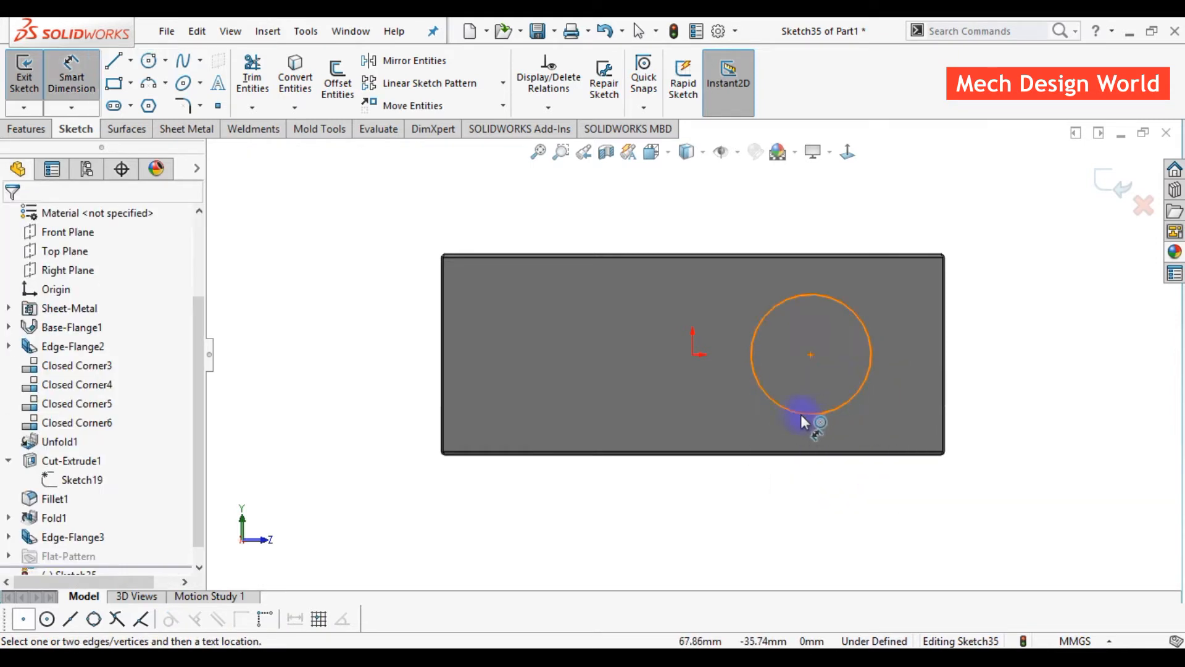
left_click(801, 413)
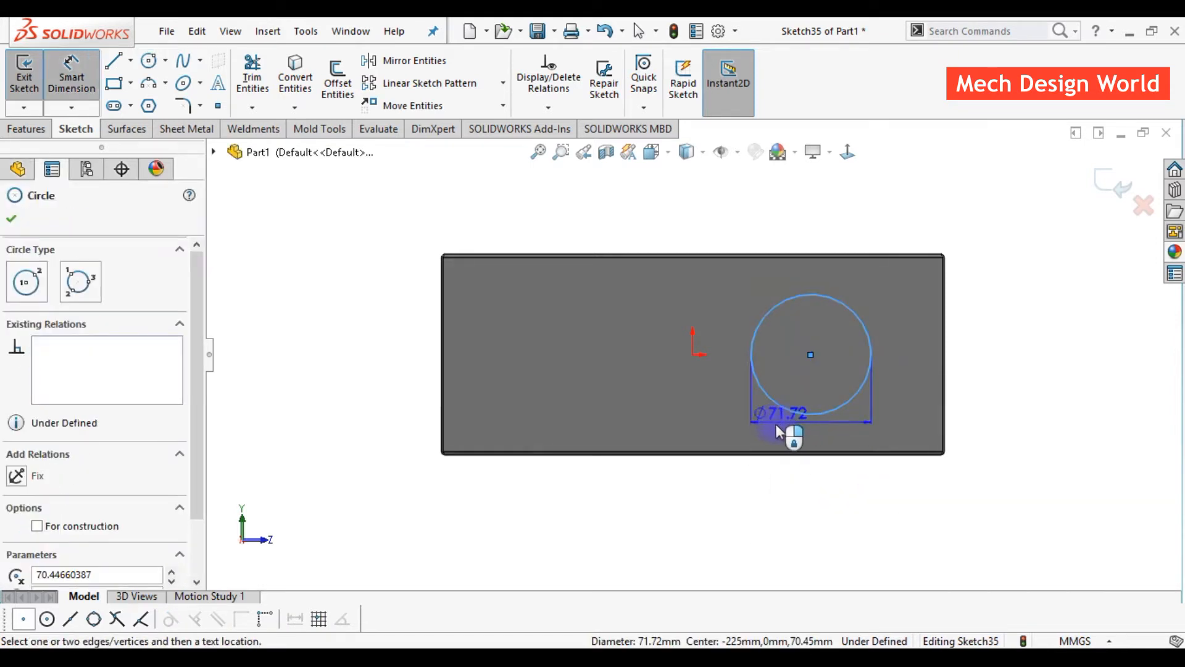
left_click(740, 428)
type("80")
key("Return")
left_click(994, 382)
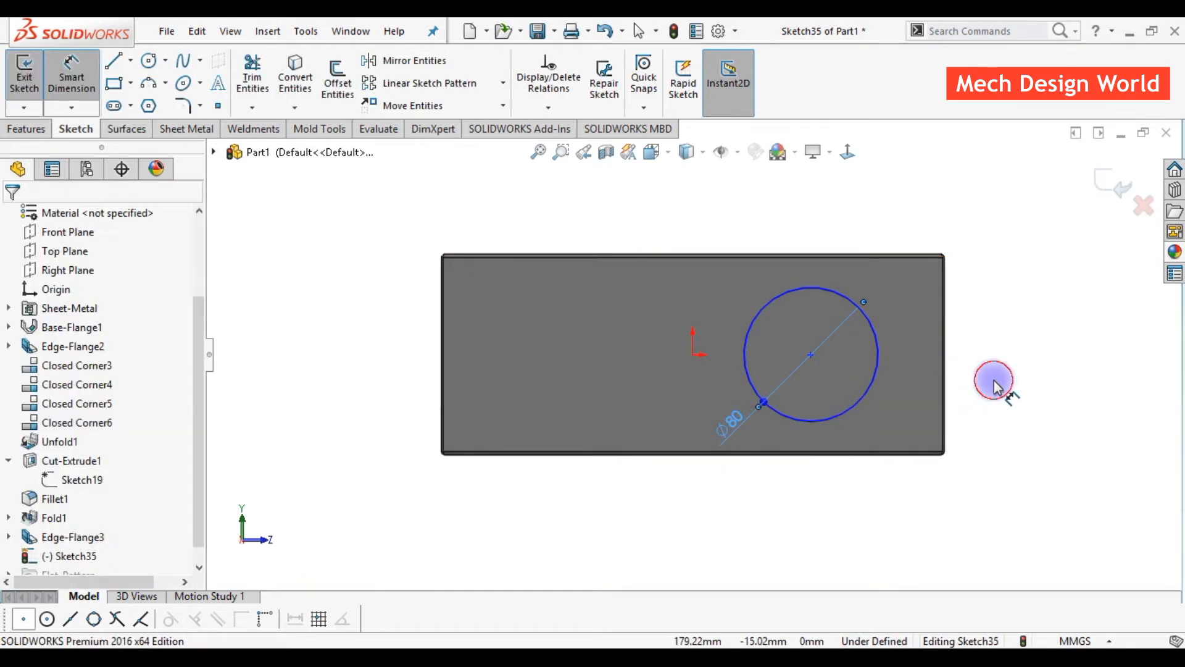
- Dimension the horizontal distance between the origin and the circle's centre as 70 mm
scroll(736, 365, "down", 3)
left_click(669, 350)
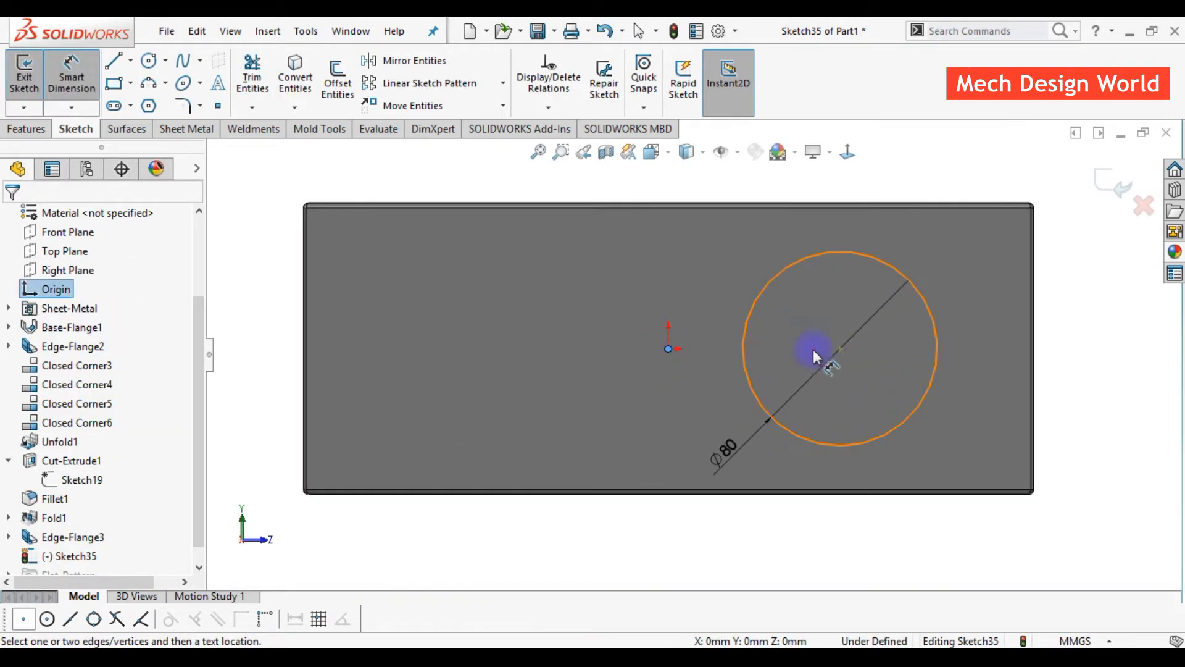
left_click(840, 350)
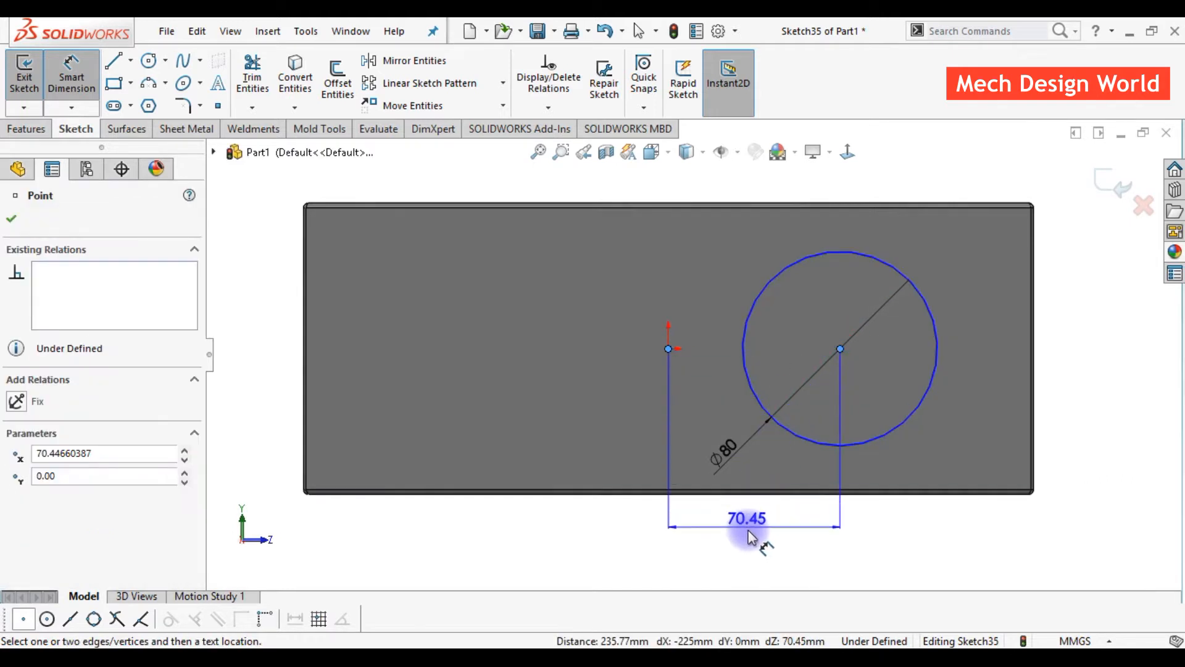
left_click(762, 529)
type("070")
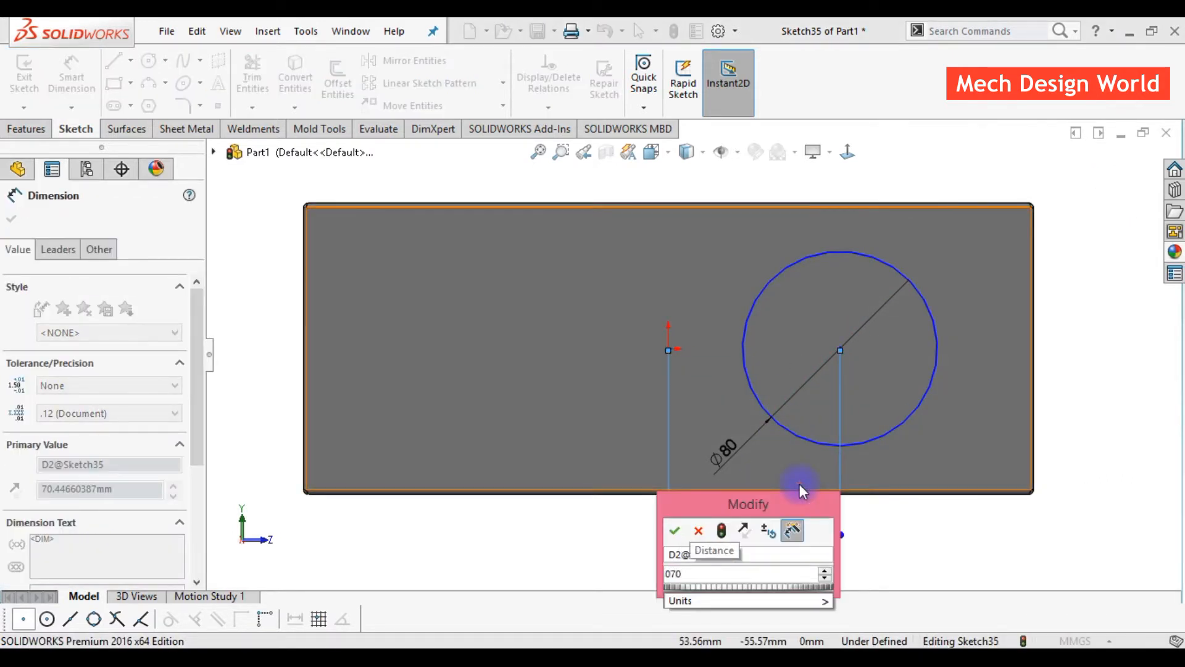
key("Escape")
key("Escape")
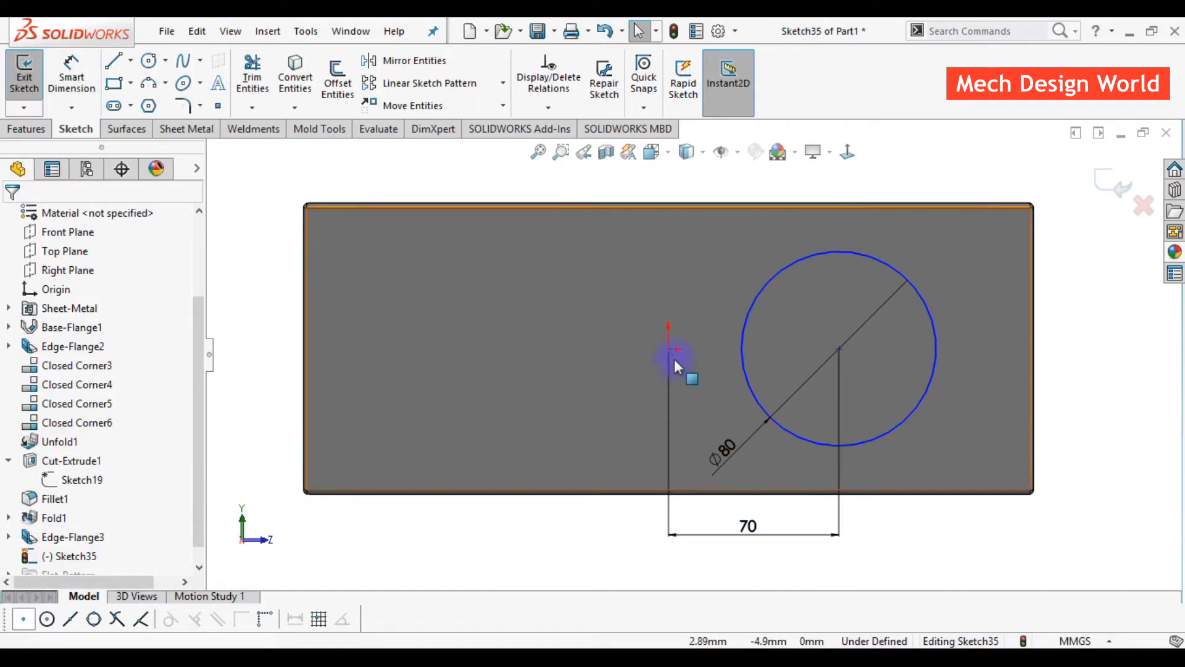
- Add a horizontal relation between the origin and the circle's centre point
left_click(669, 349)
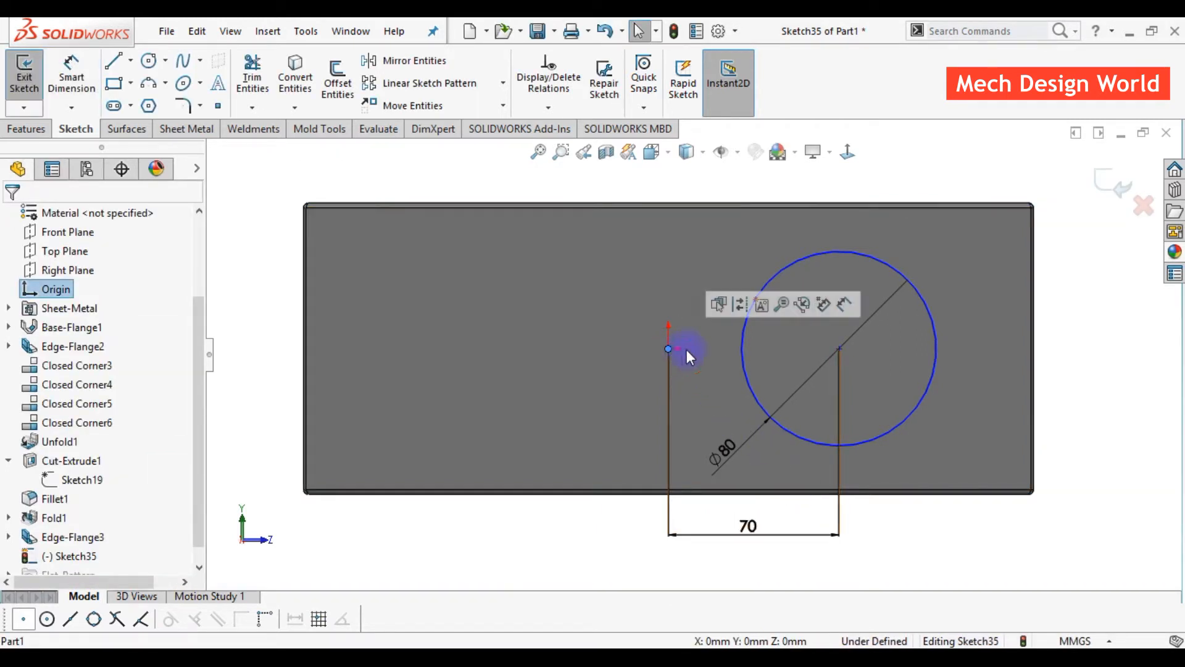
left_click(839, 349)
left_click(889, 273)
left_click(1077, 356)
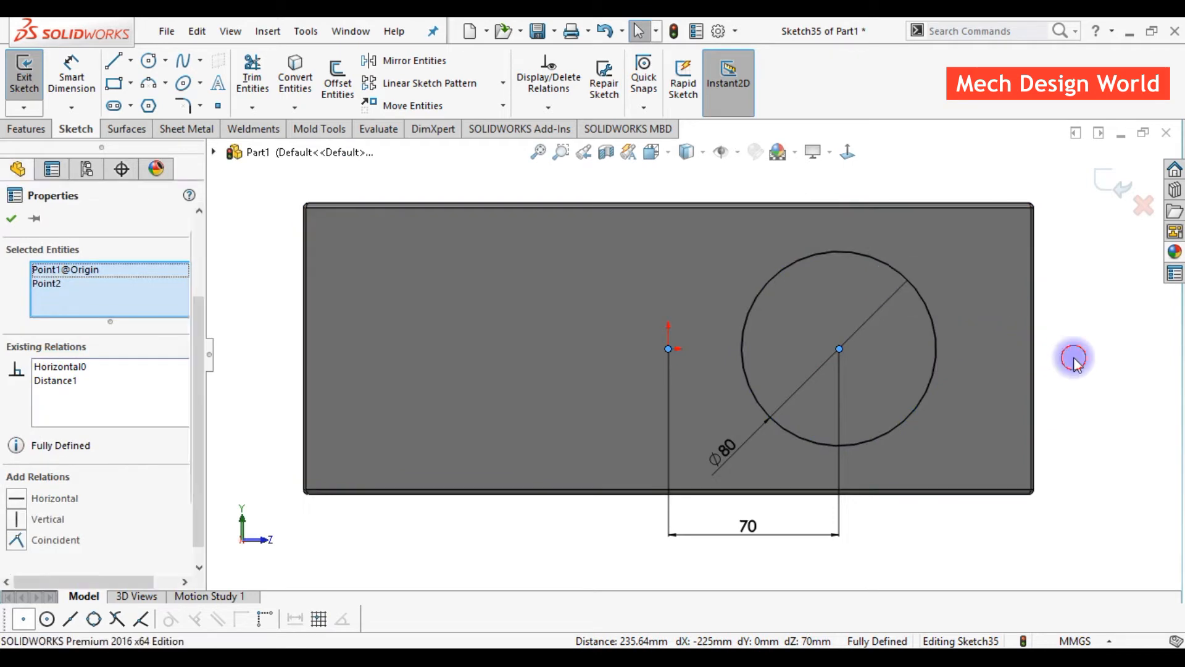
- Offset the 80 mm circle inward six times by 5 mm, each time from the newest inner circle, to make concentric rings
scroll(864, 266, "down", 2)
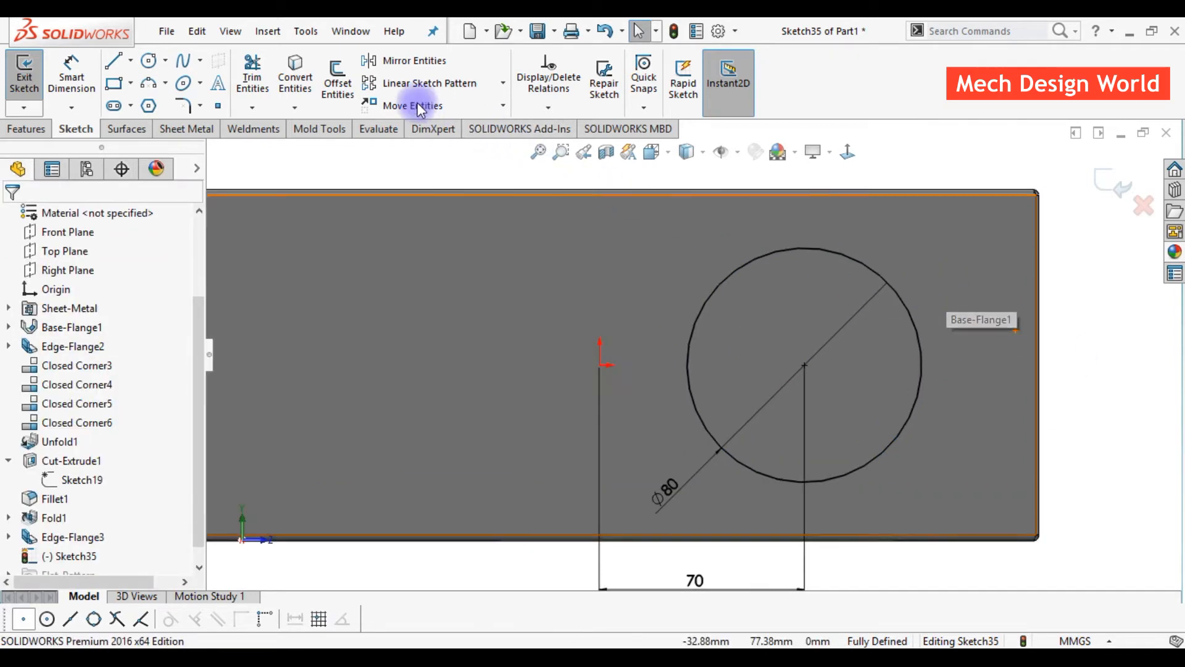
left_click(350, 91)
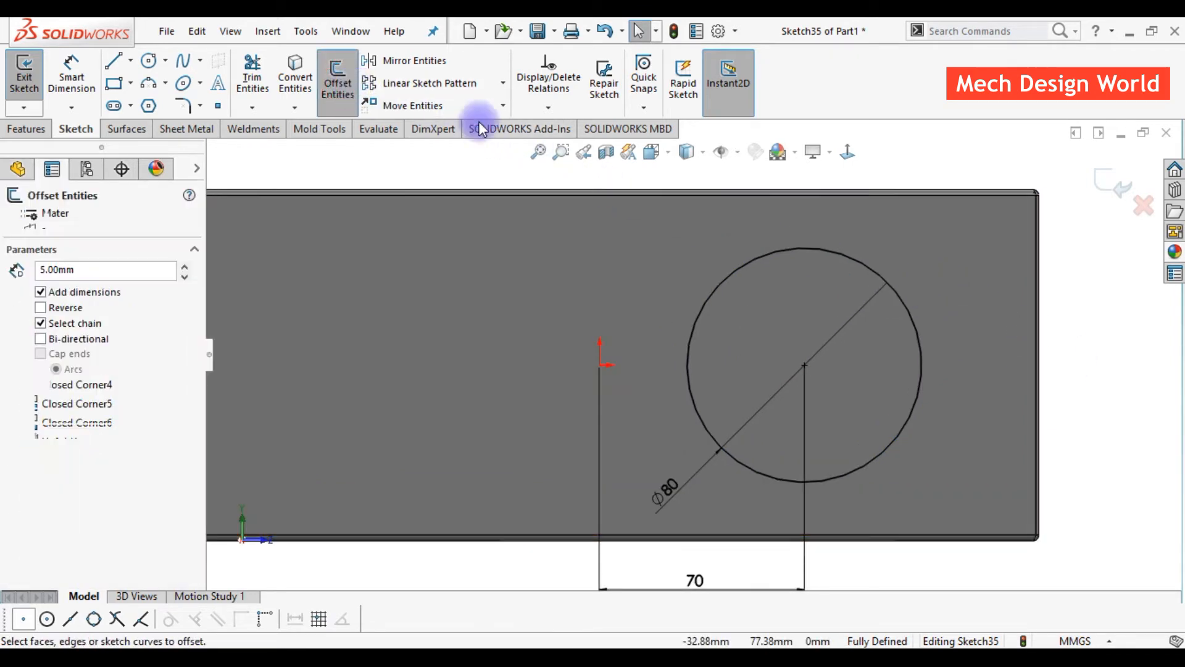
left_click(761, 255)
left_click(787, 289)
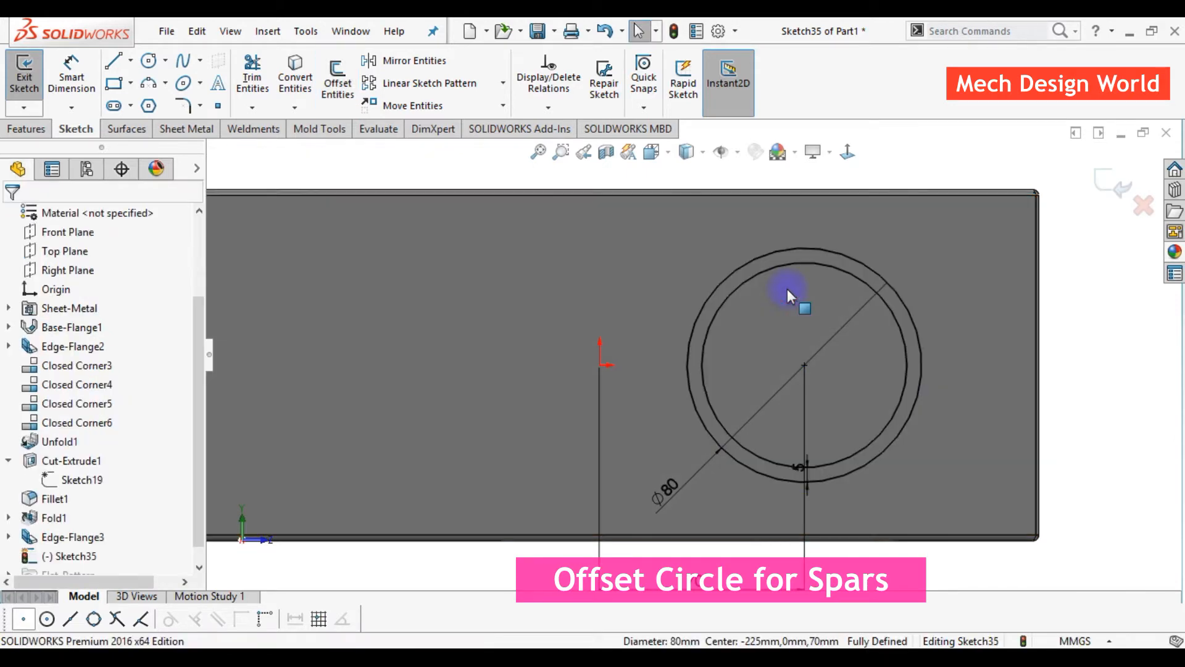
key("Return")
left_click(773, 266)
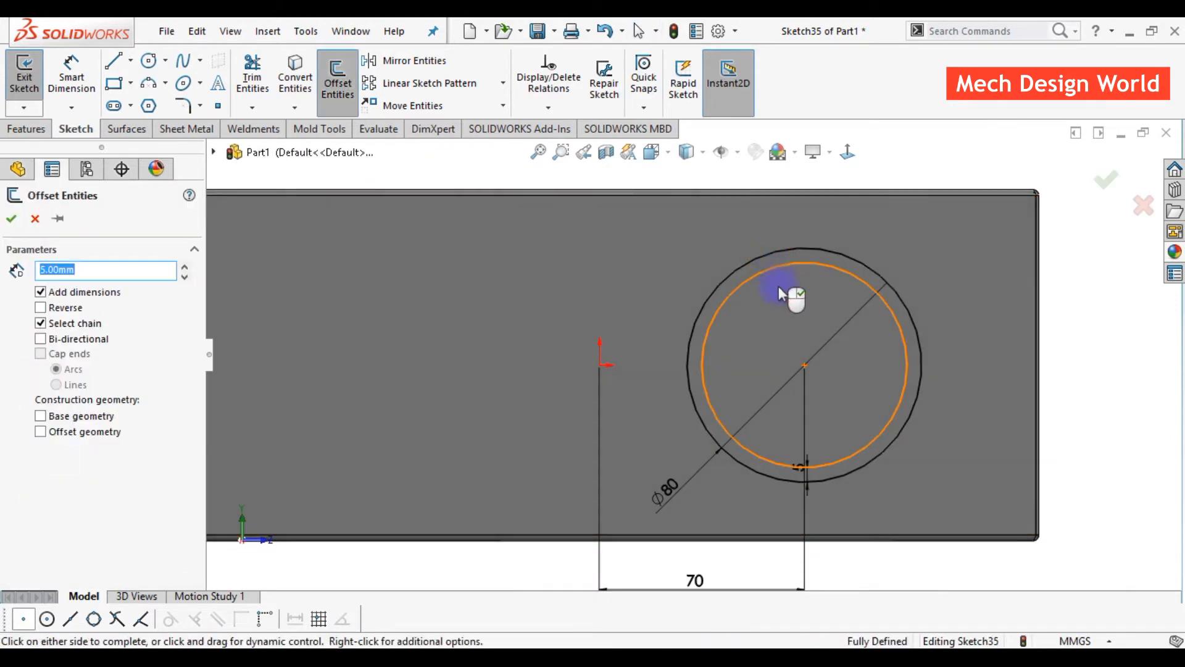
left_click(791, 310)
key("Return")
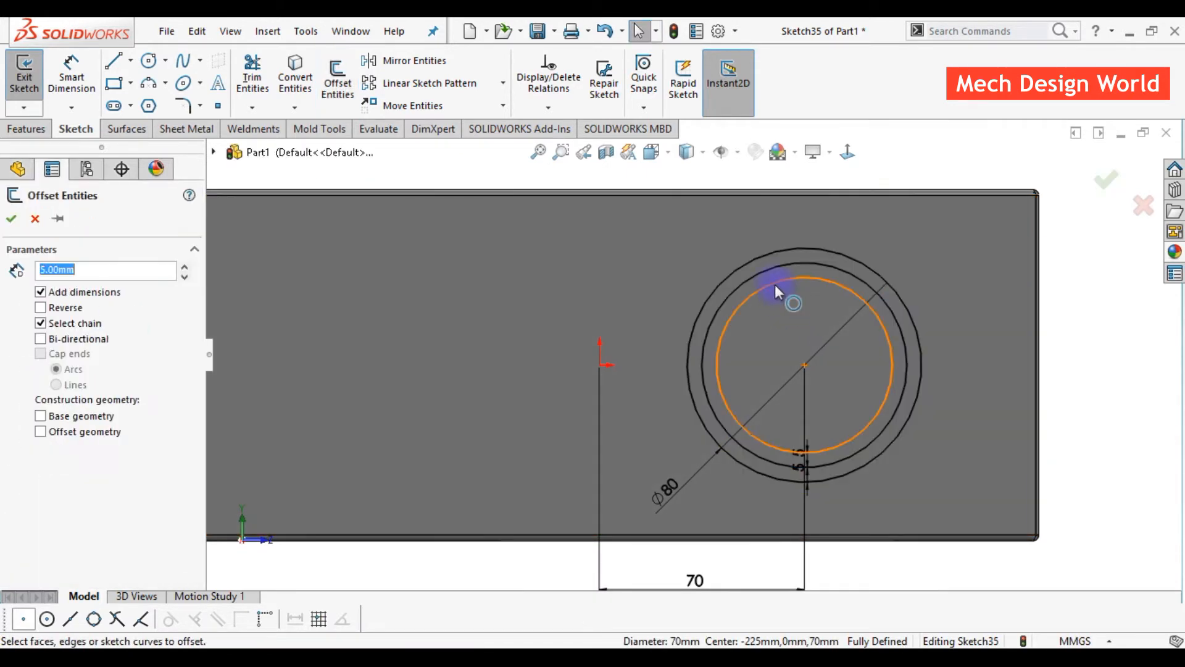
left_click(774, 281)
left_click(788, 322)
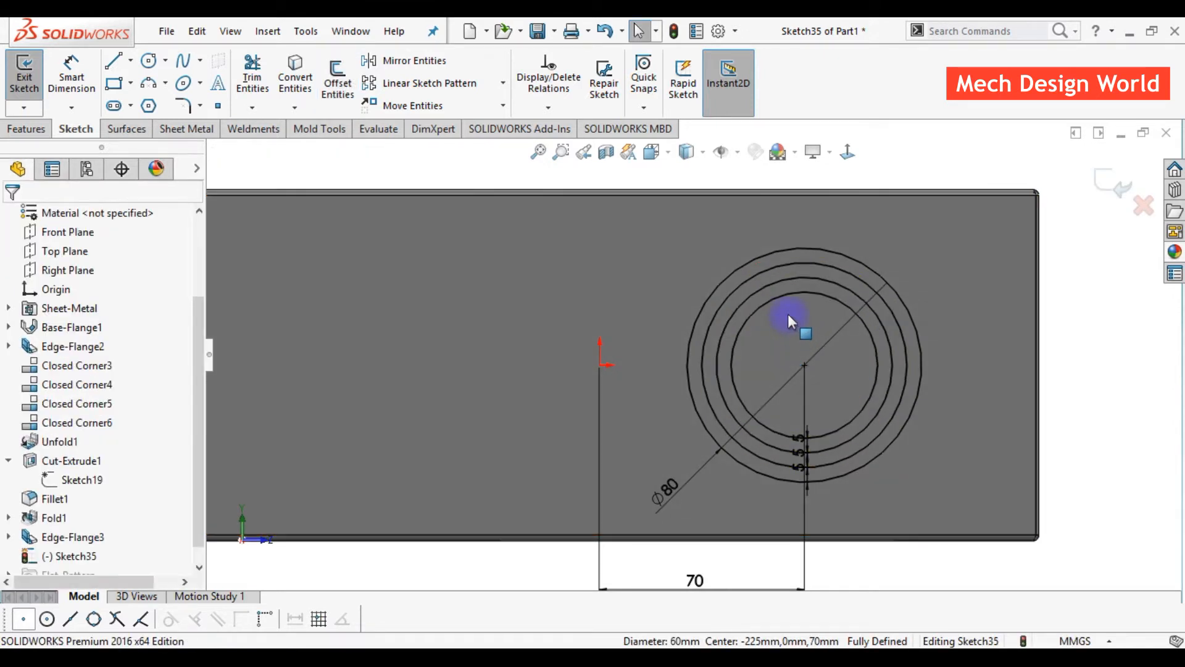
key("Return")
left_click(787, 297)
left_click(797, 332)
key("Return")
left_click(791, 309)
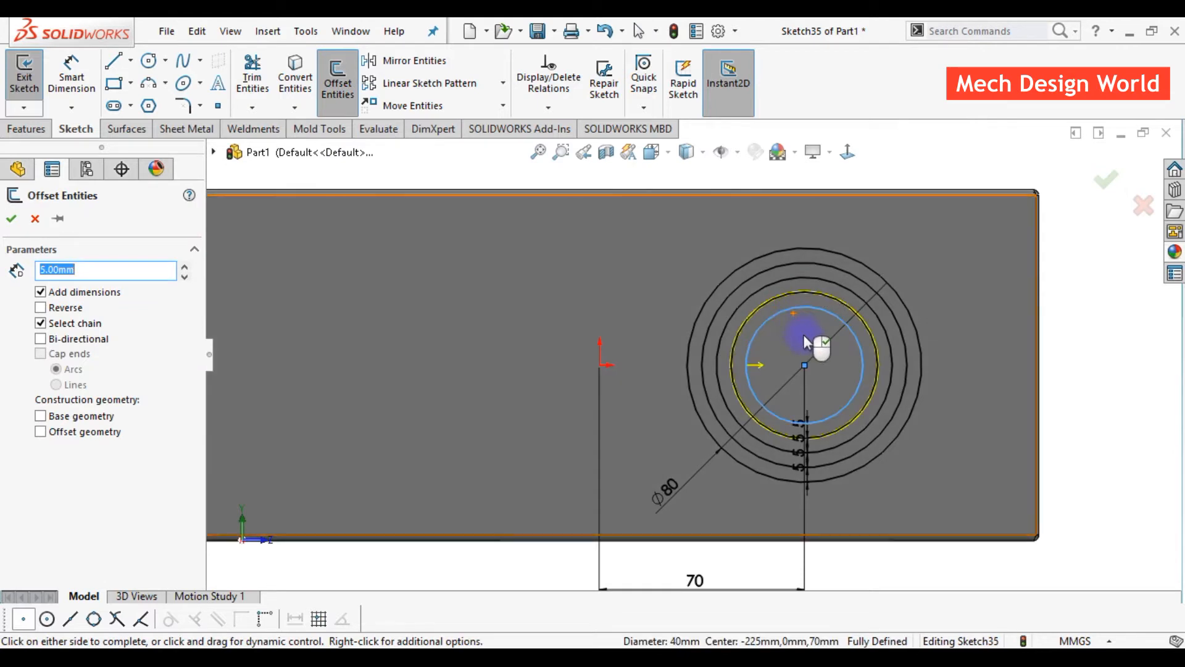
left_click(804, 341)
key("Return")
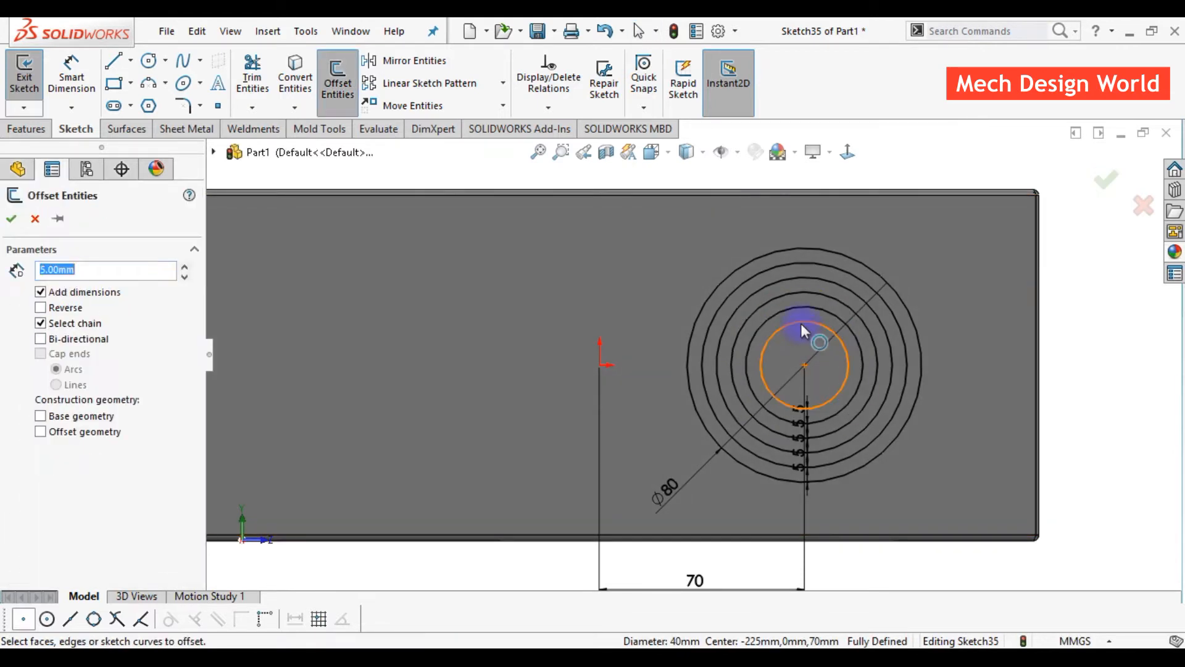
left_click(802, 333)
left_click(805, 343)
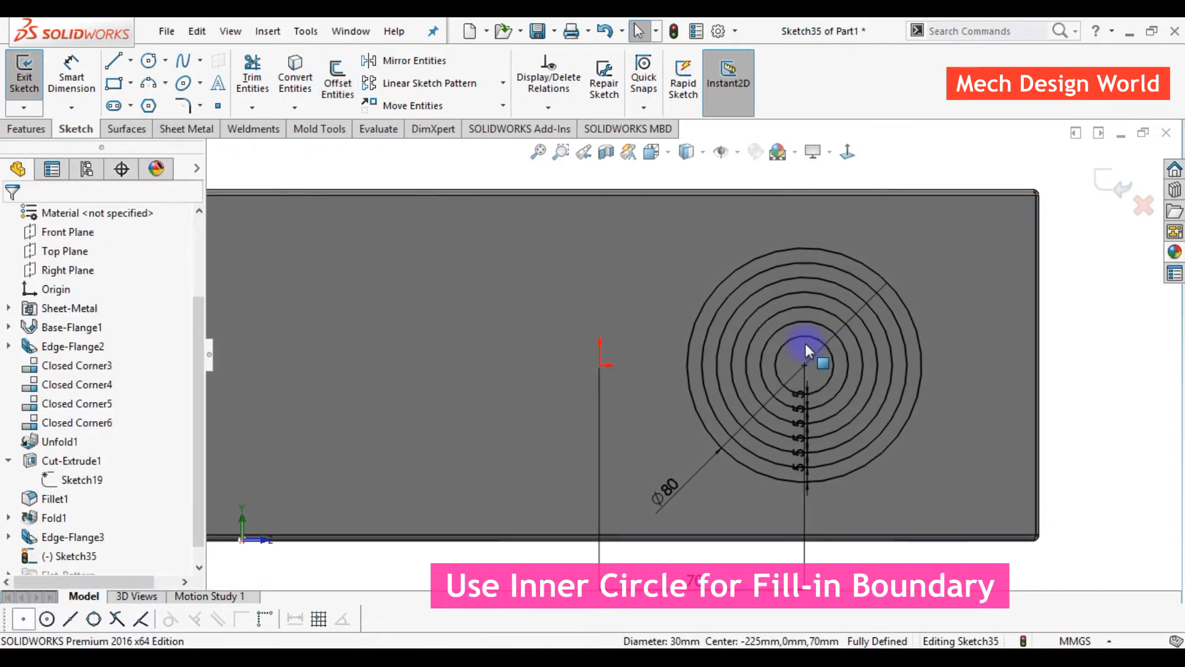
- Draw a horizontal line across the full diameter of the outer circle, through its centre
left_click(113, 60)
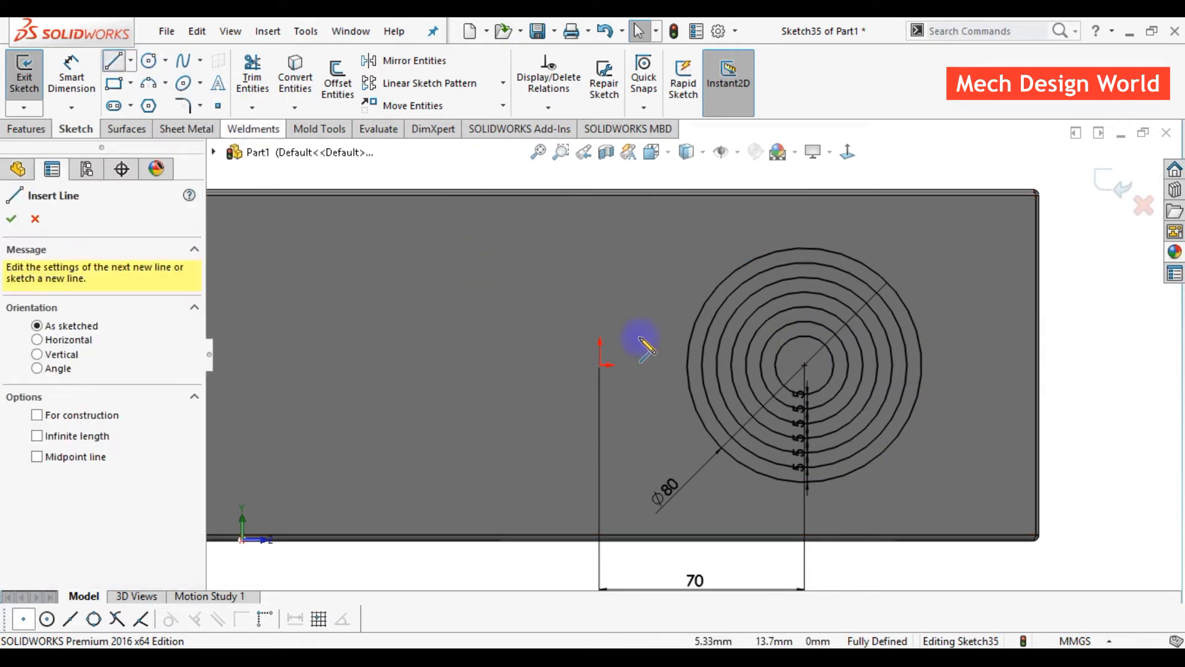
left_click(687, 365)
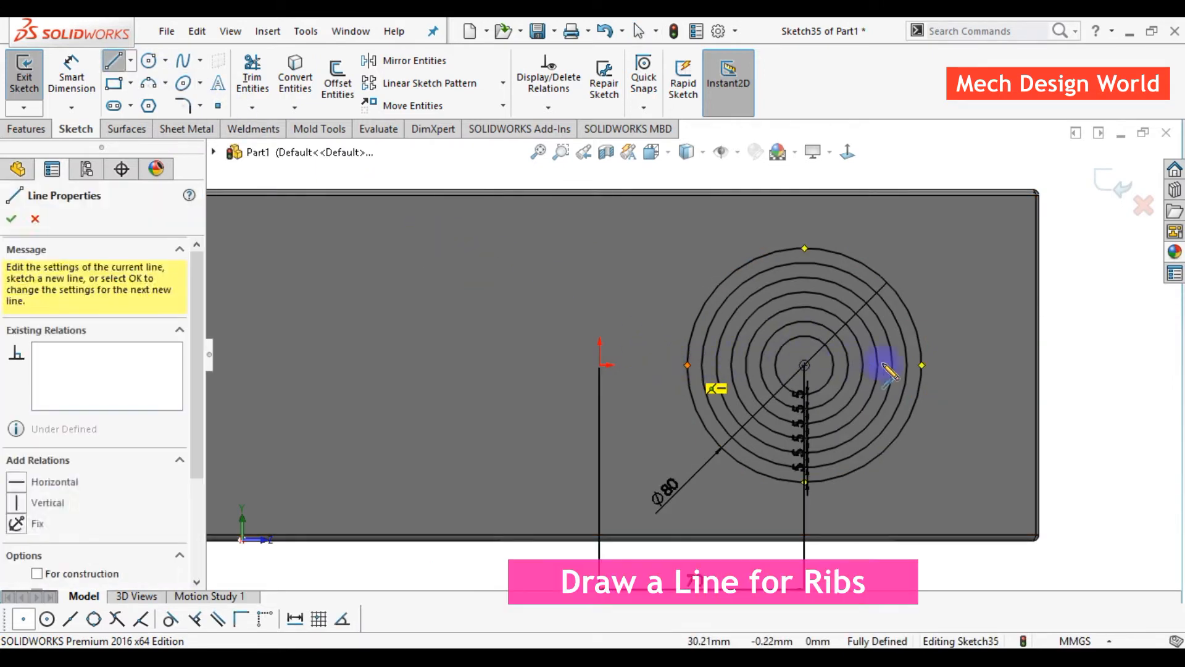
left_click(922, 365)
key("Escape")
key("Escape")
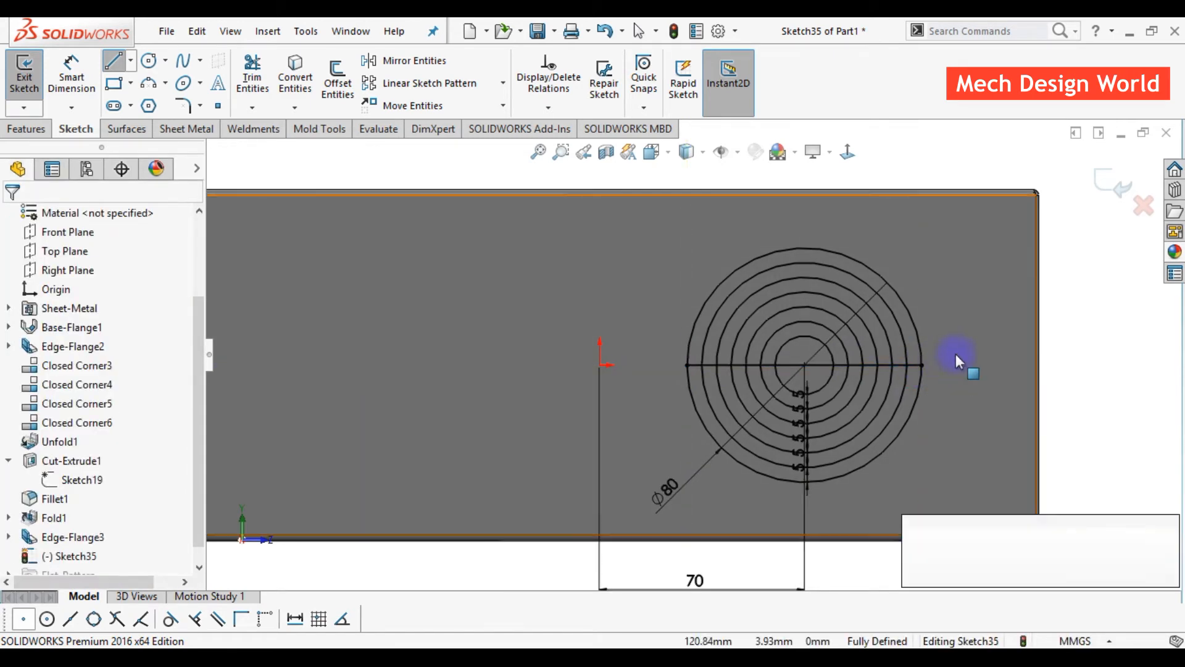
- Draw a vertical line across the full diameter of the outer circle and exit the sketch
left_click(113, 60)
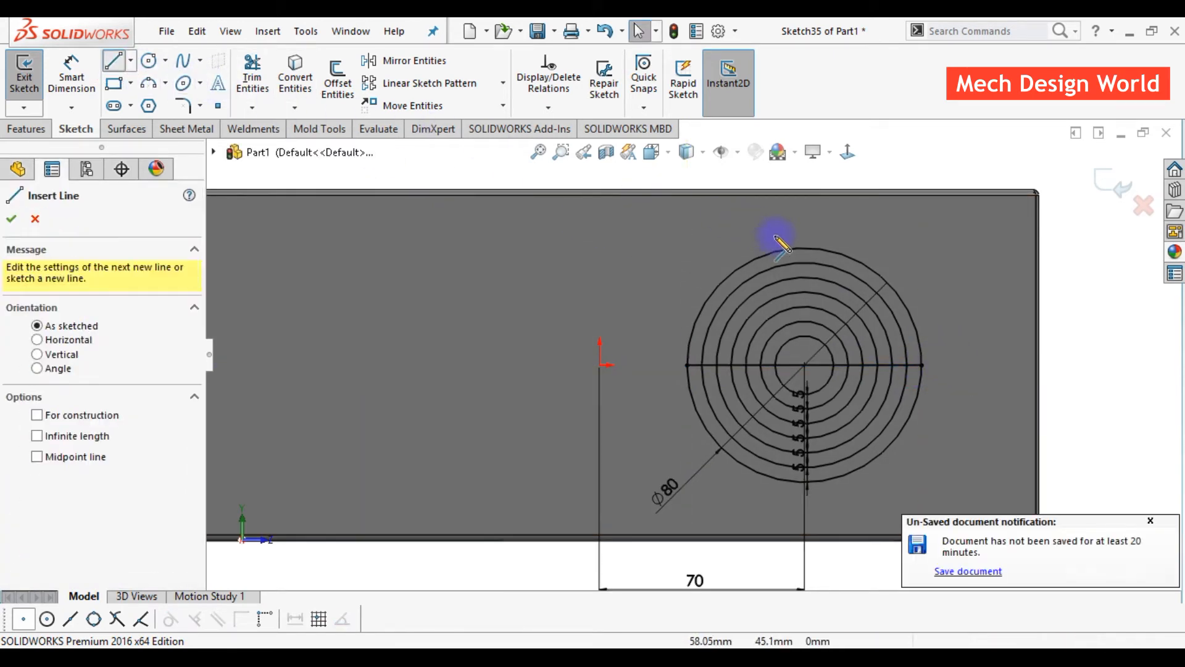
left_click(804, 249)
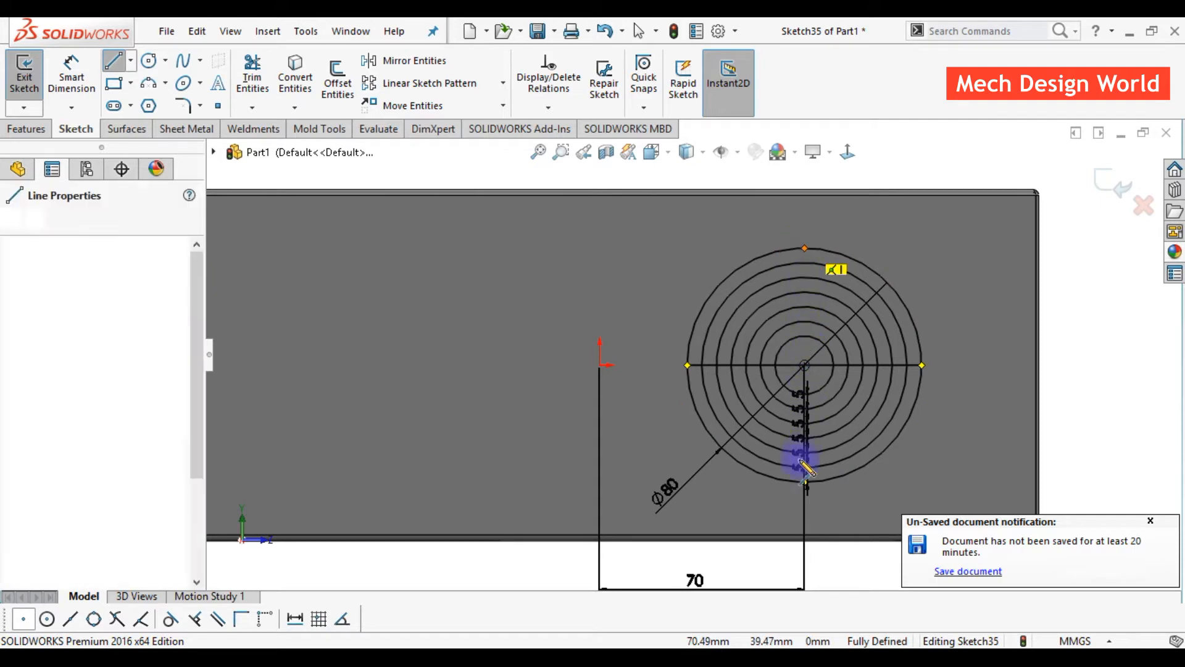
left_click(805, 488)
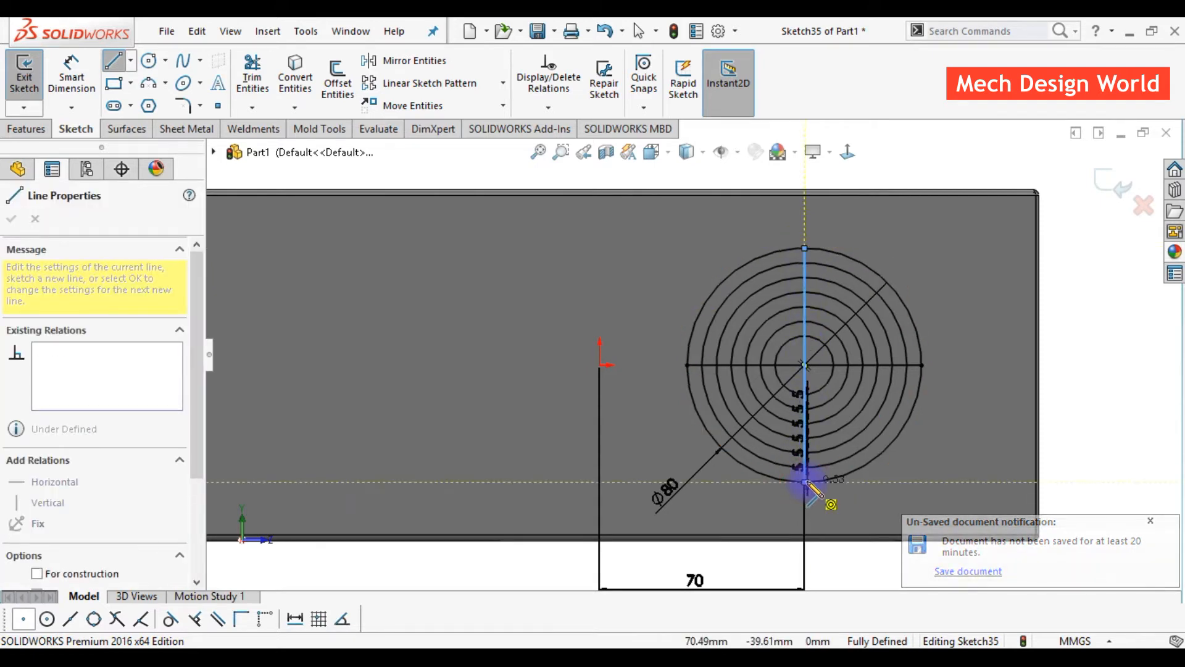
key("Escape")
left_click(1118, 188)
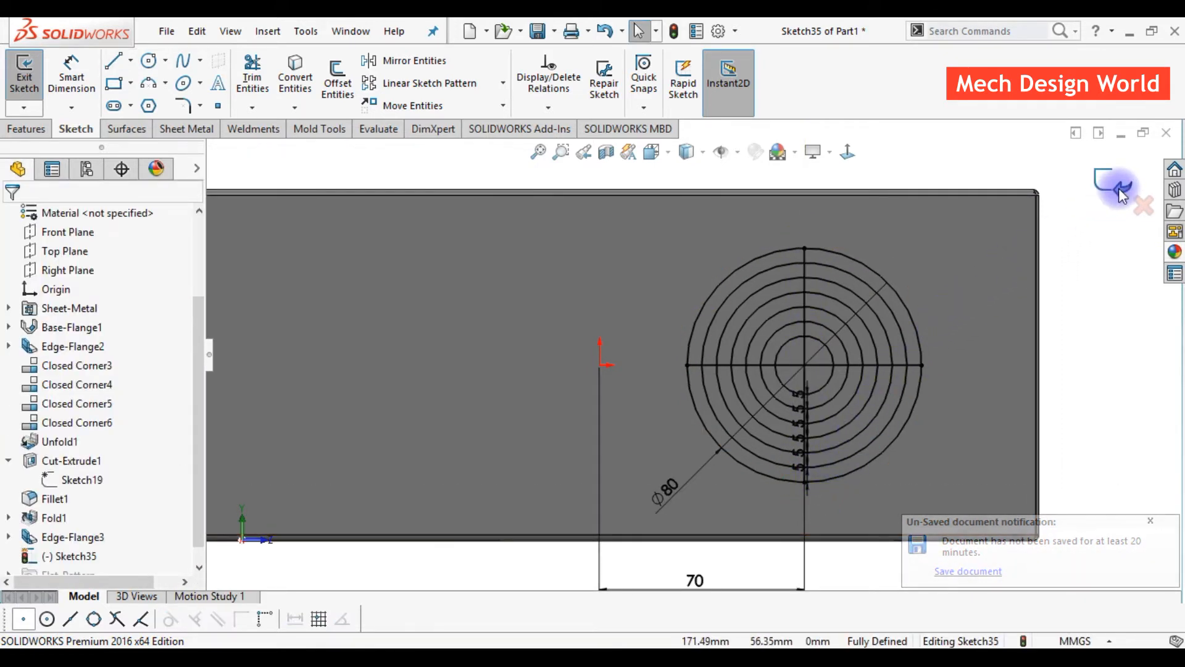
left_click(1120, 190)
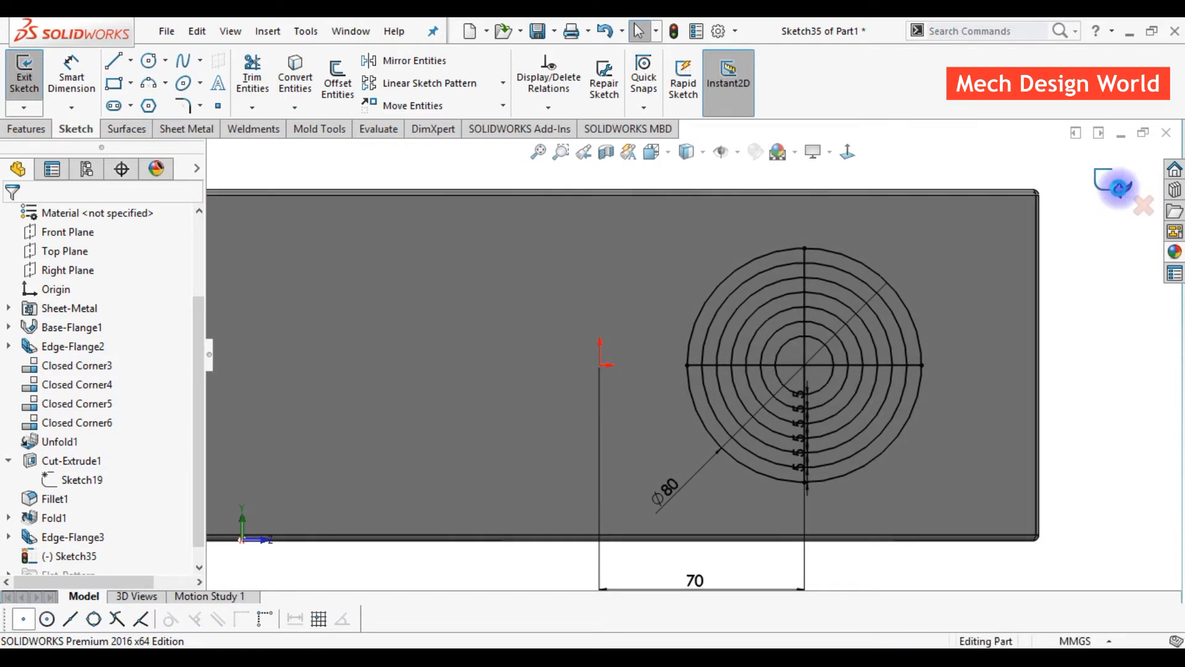
left_click(1113, 315)
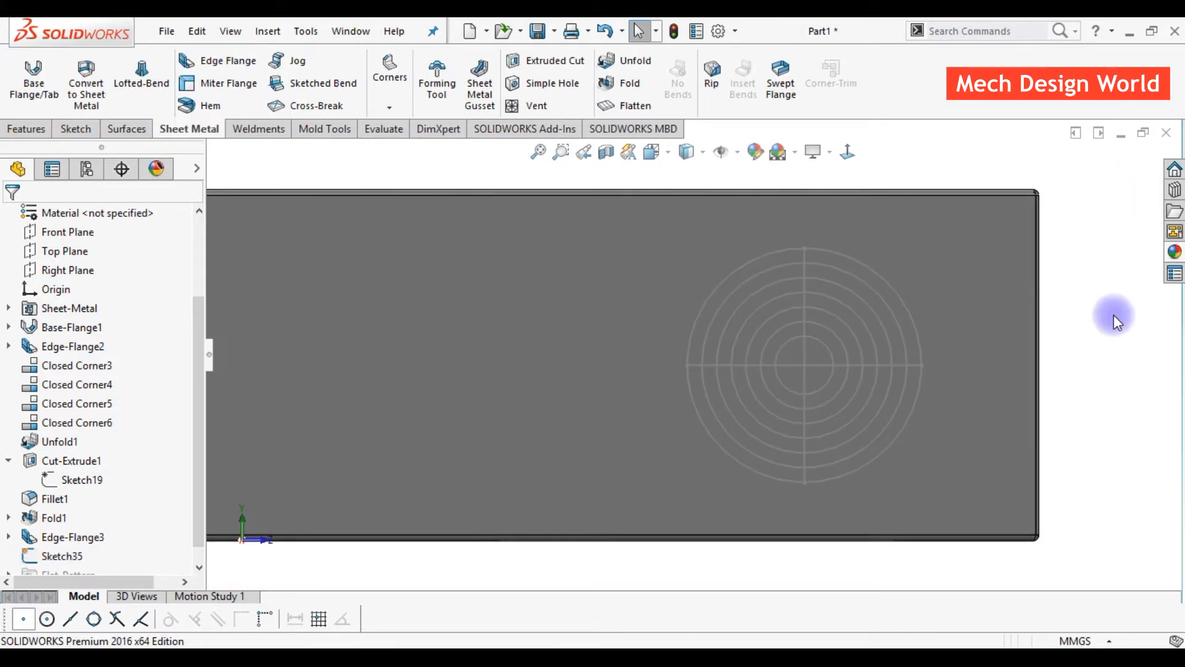
- Start a Vent feature and set the 80 mm outer circle as its boundary
left_click(553, 112)
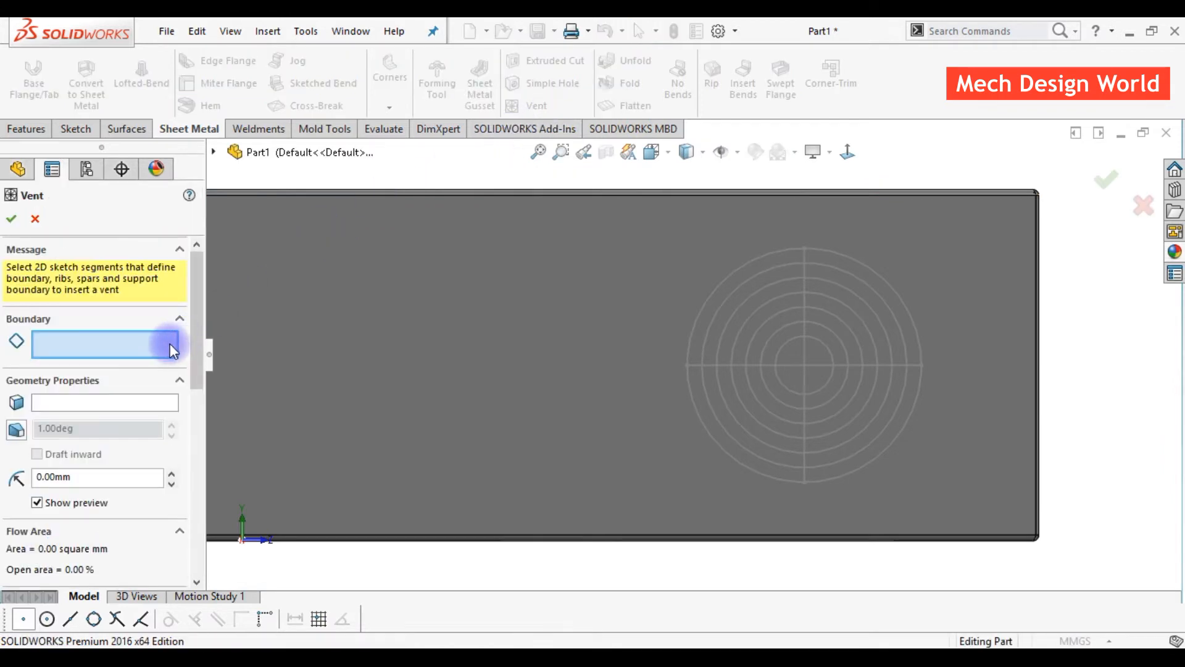
left_click(167, 346)
left_click(712, 439)
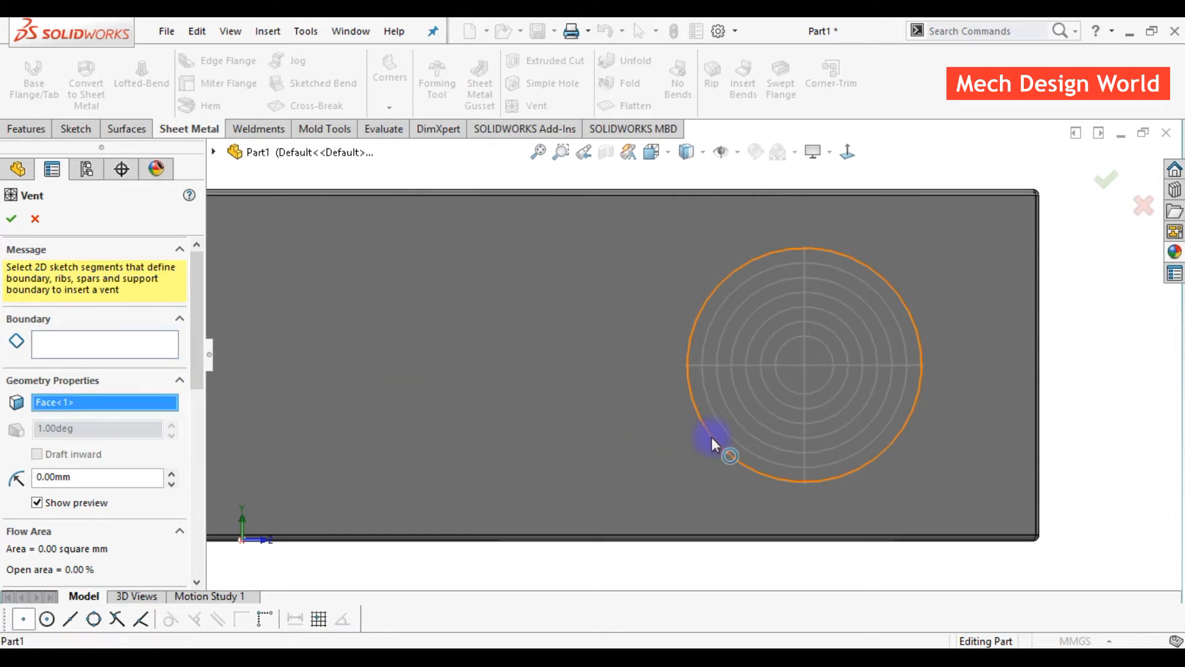
left_click(711, 436)
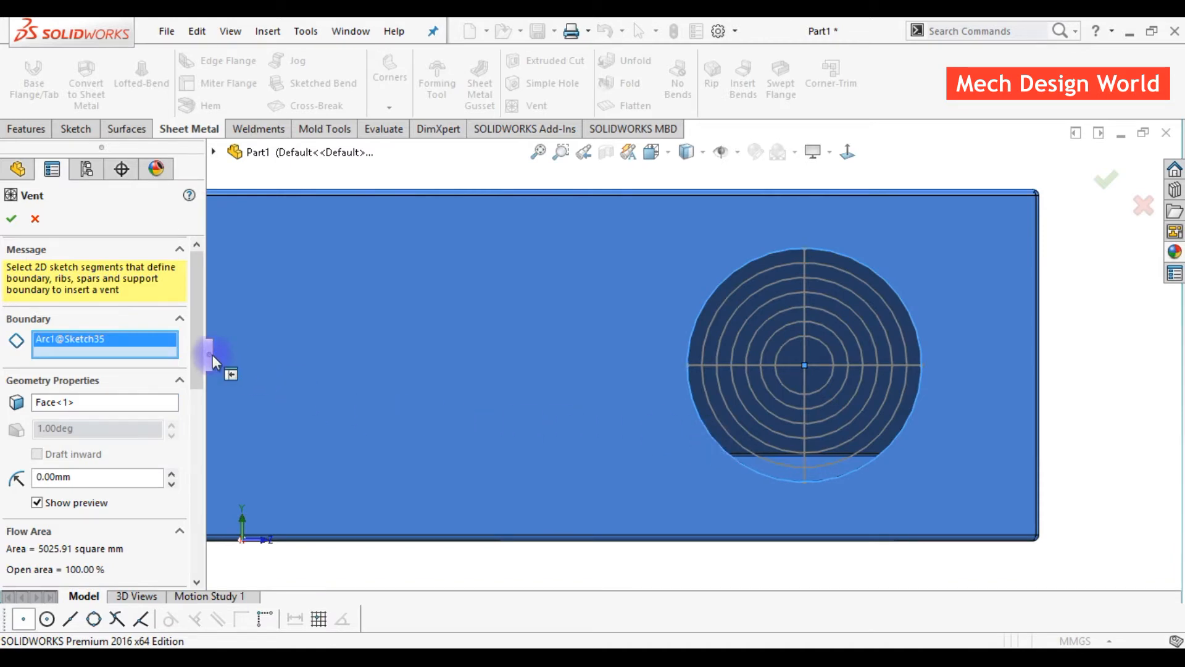
- Set the horizontal and vertical sketch lines as the vent's ribs, with a rib width of 3 mm
left_click_drag(198, 353, 198, 446)
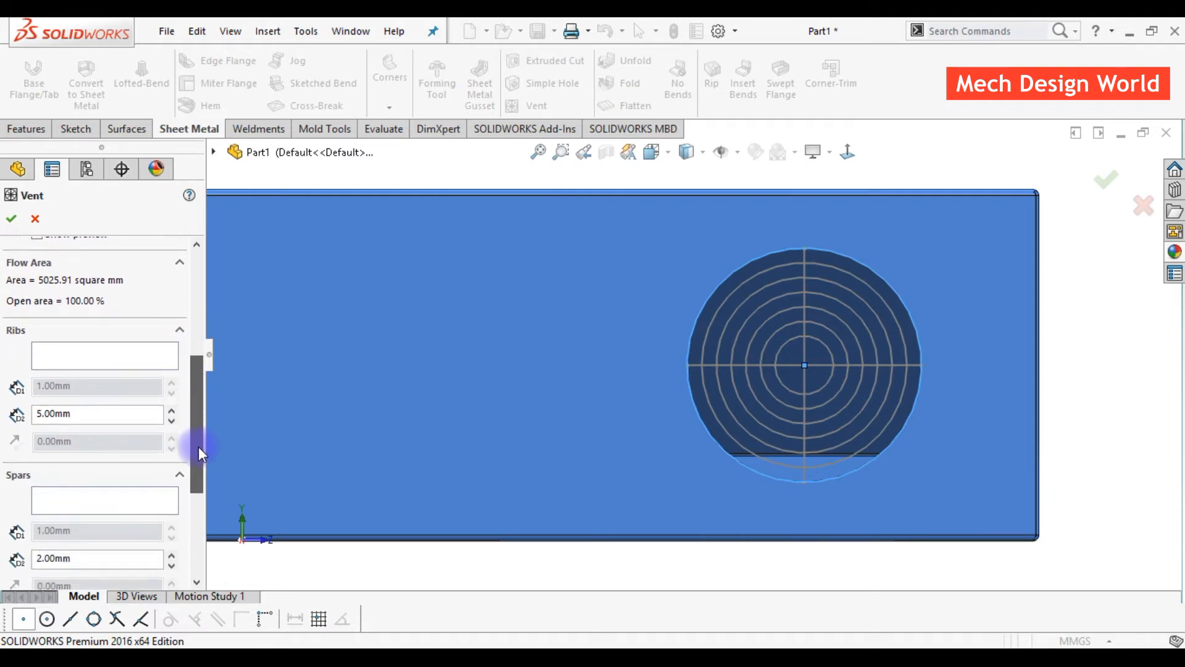
left_click(165, 358)
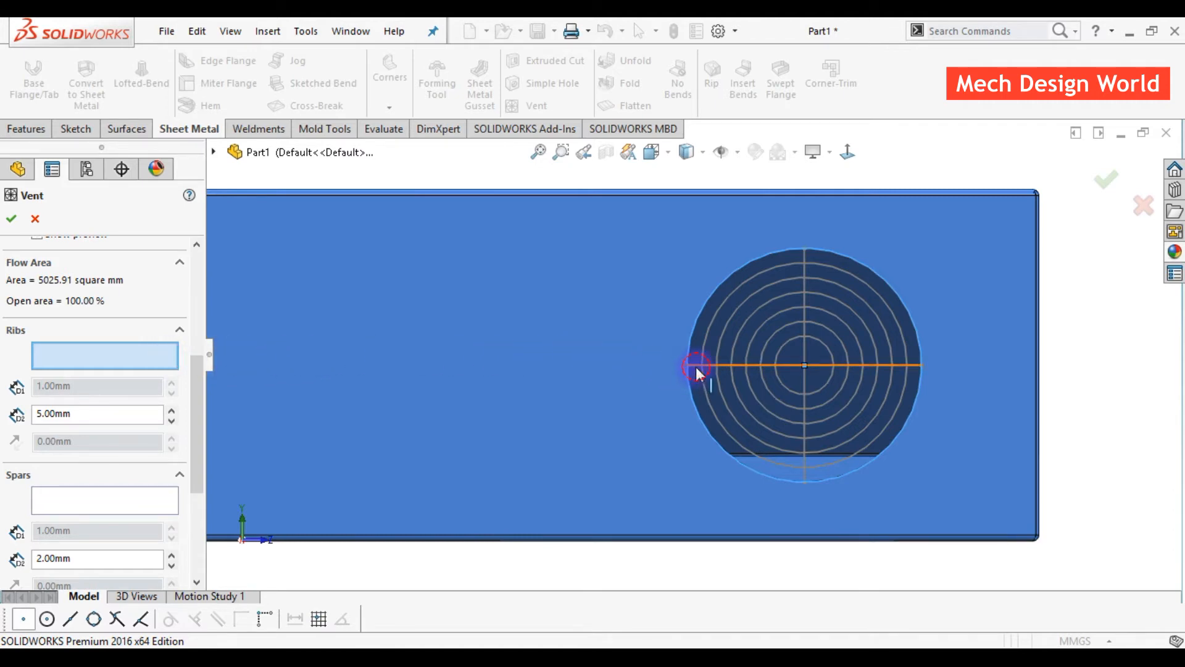
left_click(795, 376)
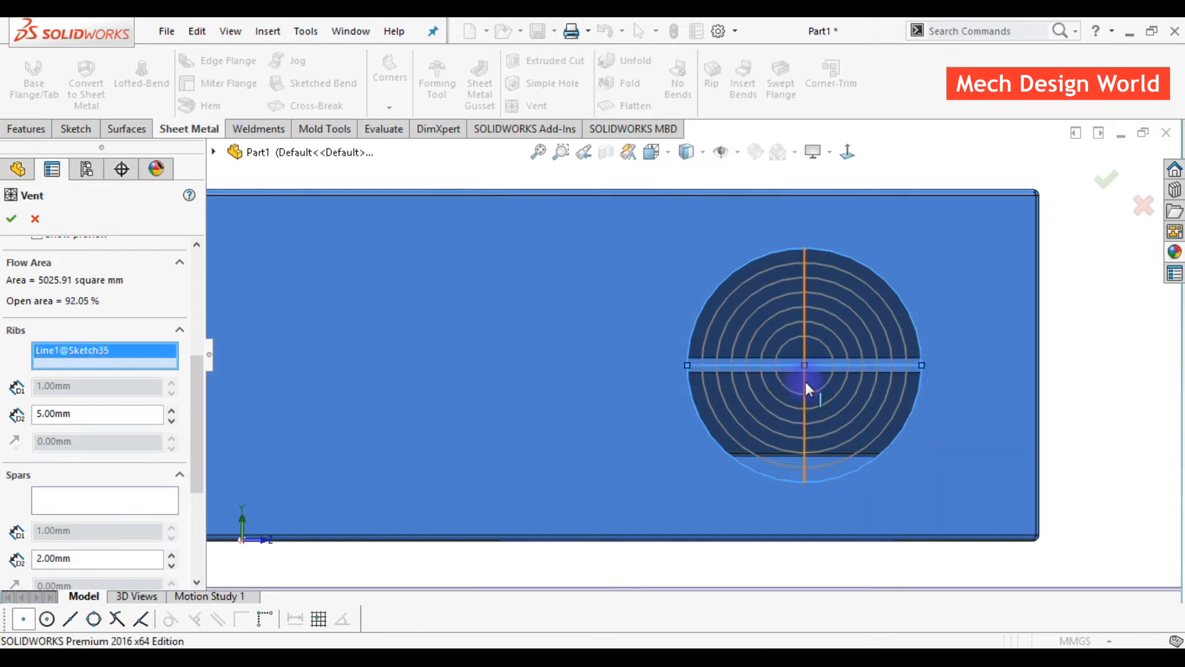
left_click(805, 380)
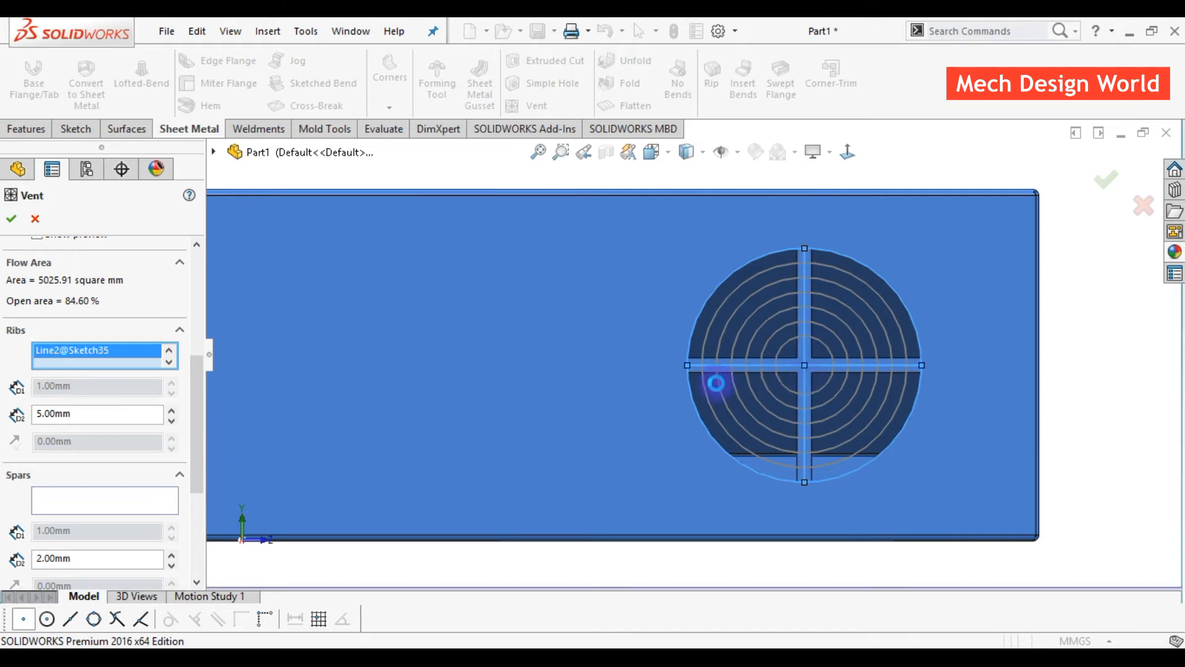
double_click(86, 411)
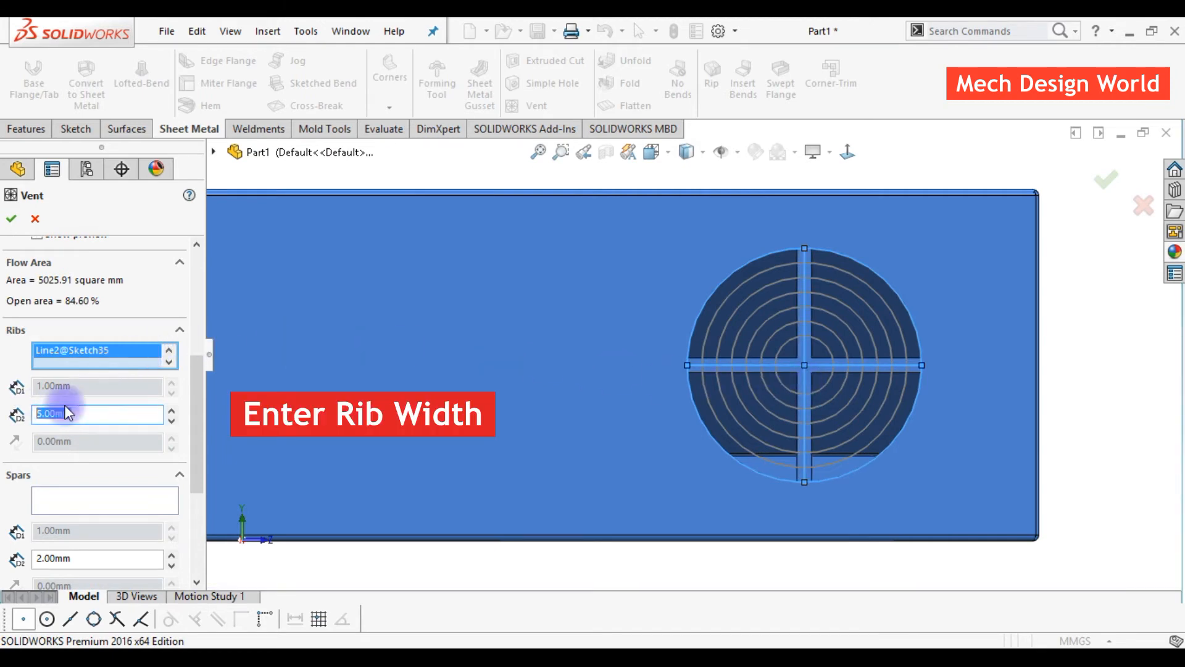
type("3")
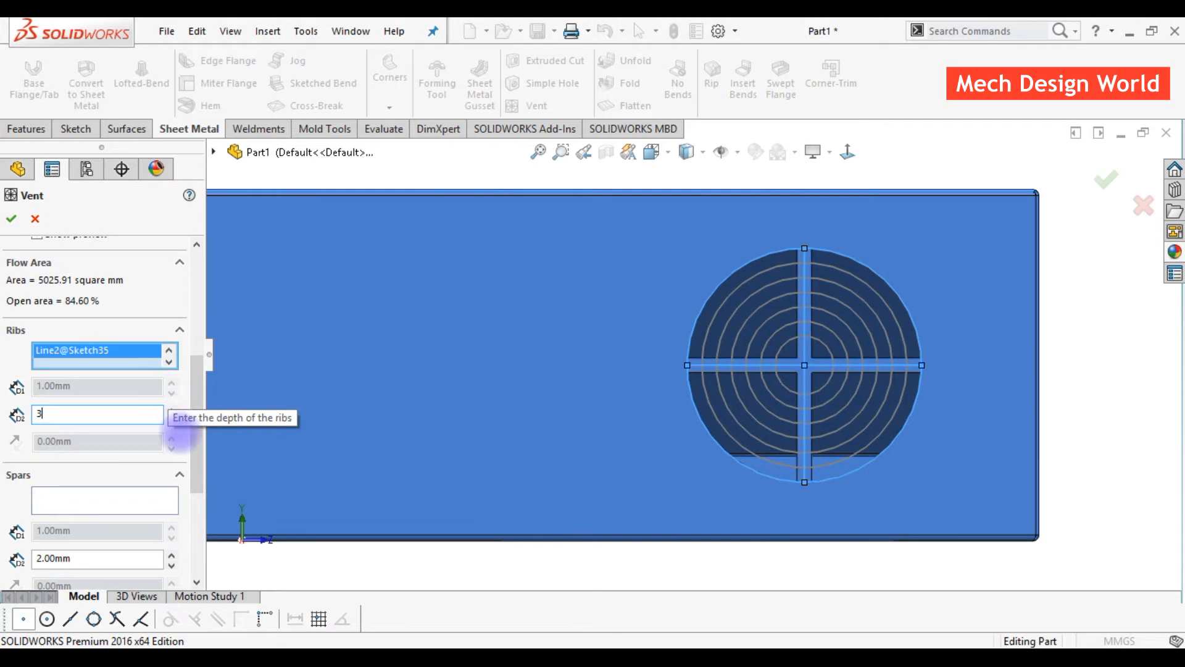
key("Return")
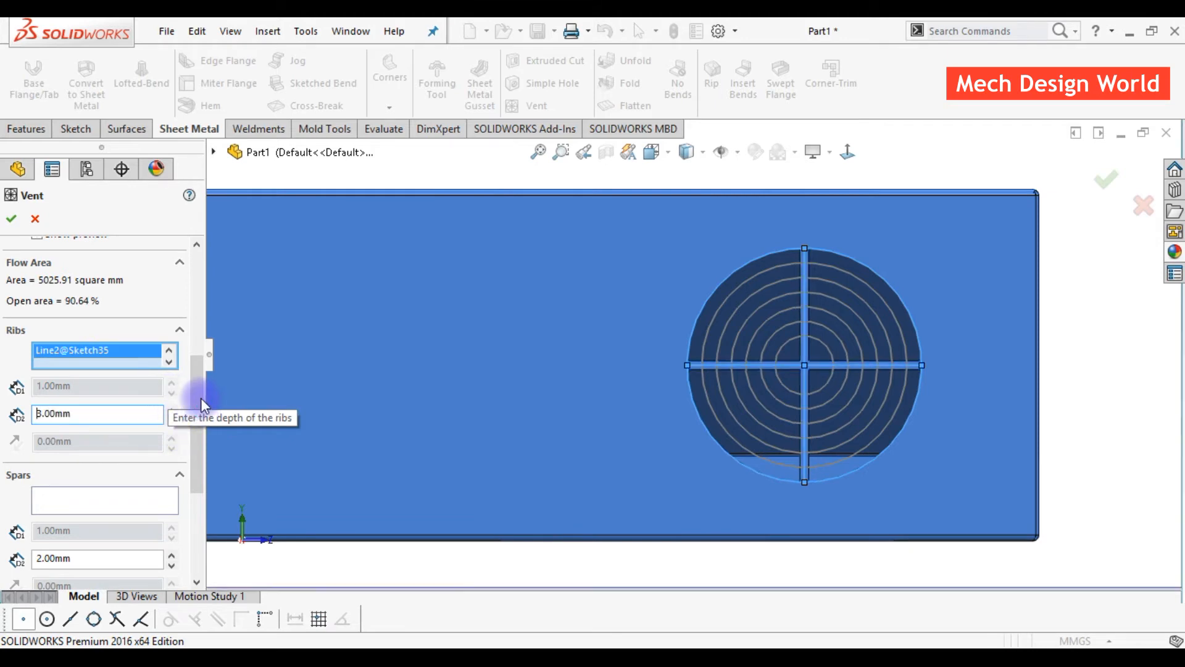
- Set the five concentric circles between the boundary and the innermost circle as spars, with a spar width of 3 mm
left_click_drag(197, 389, 194, 432)
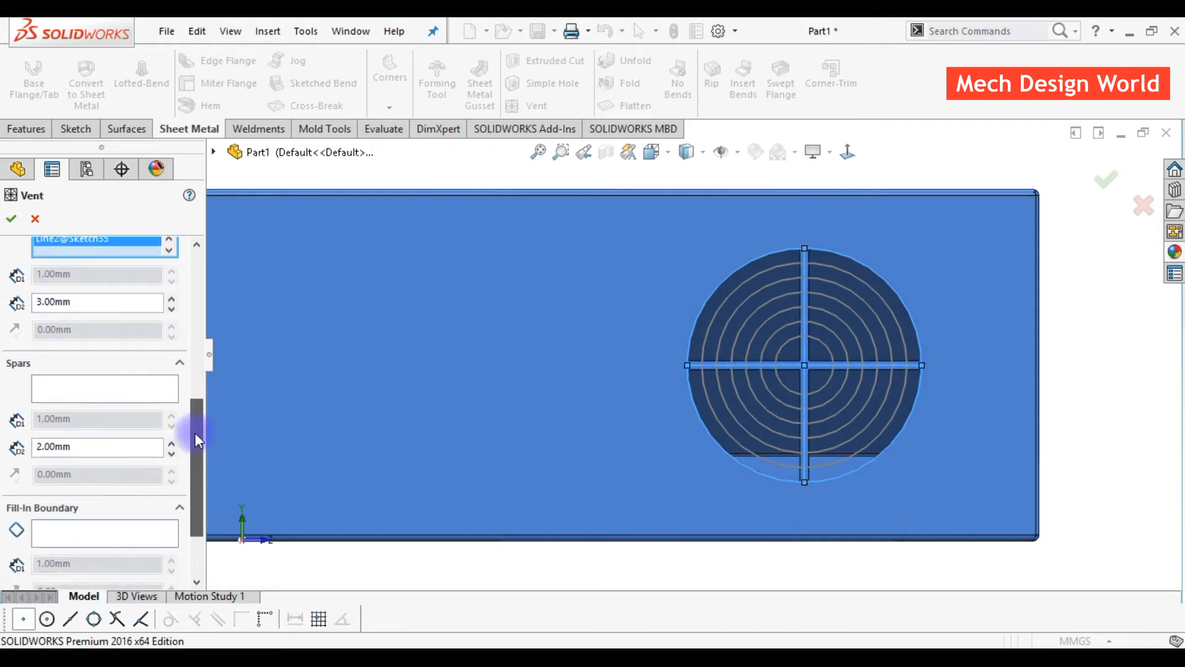
left_click(147, 395)
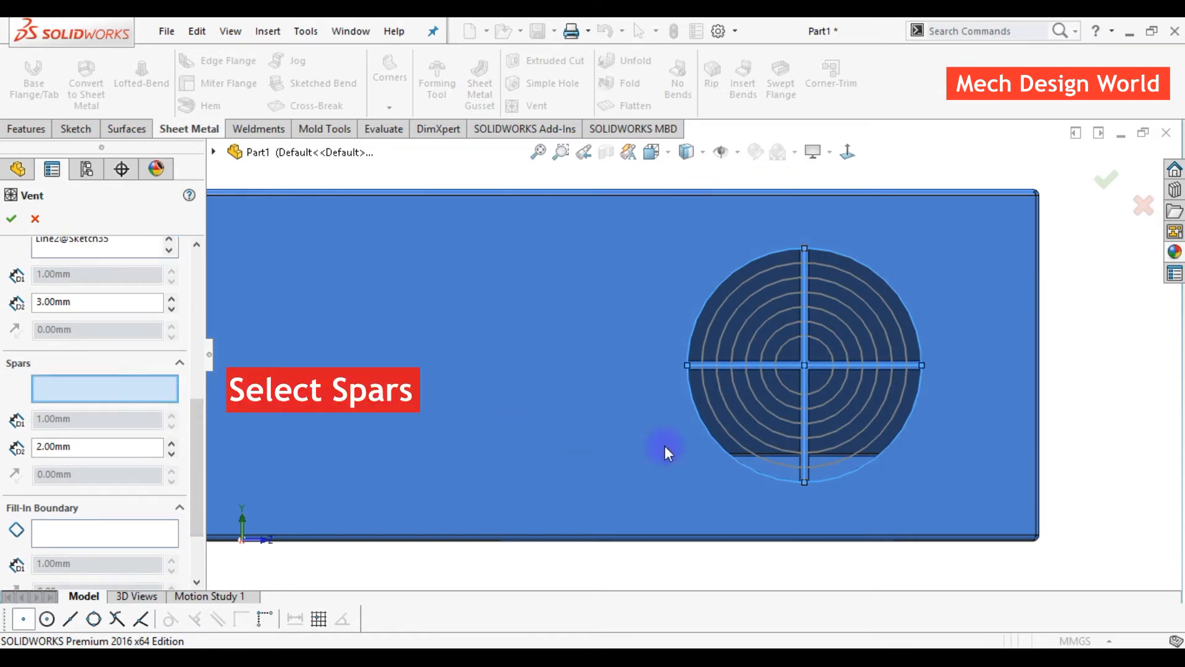
scroll(837, 394, "down", 2)
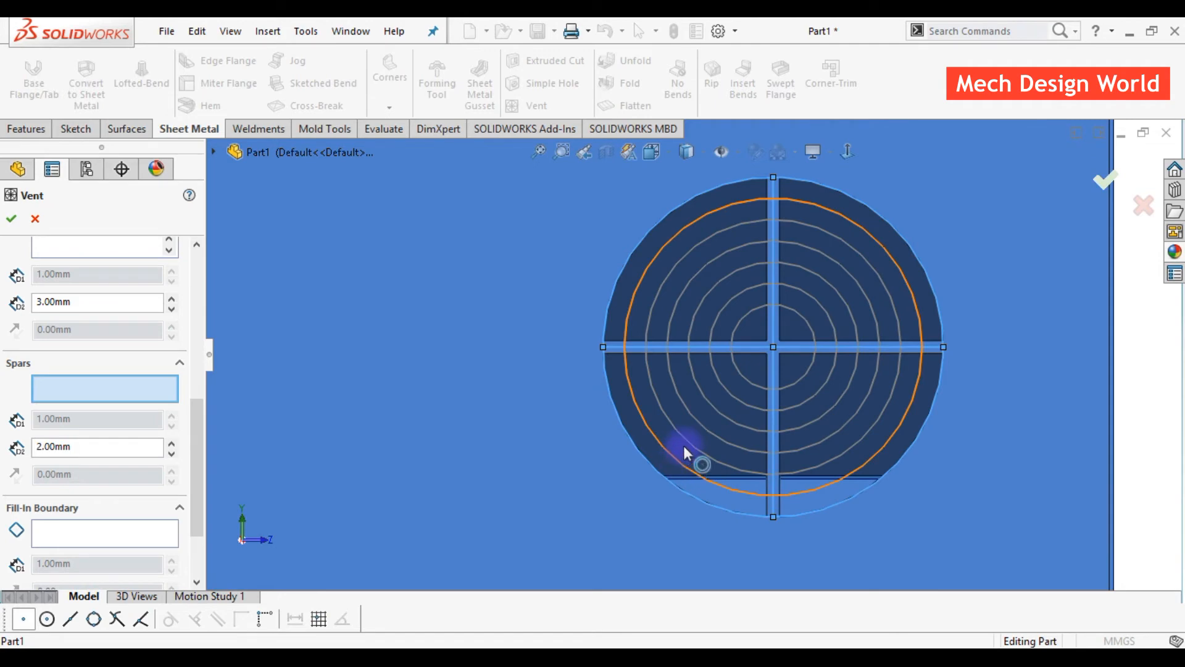
left_click(687, 443)
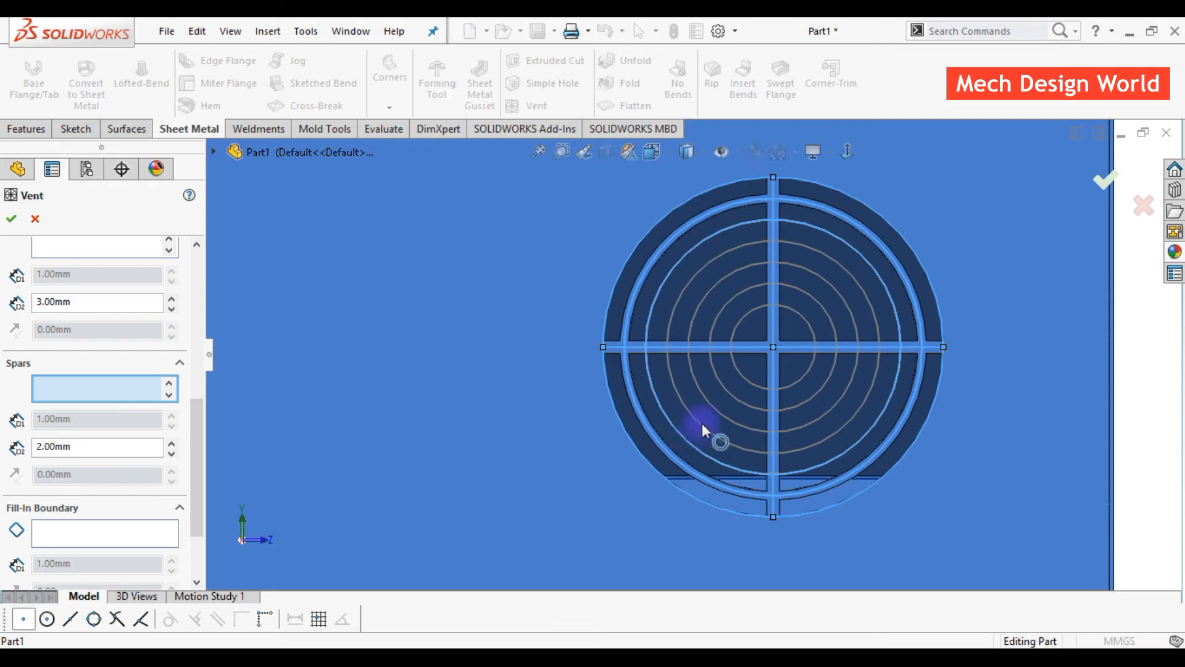
left_click(701, 424)
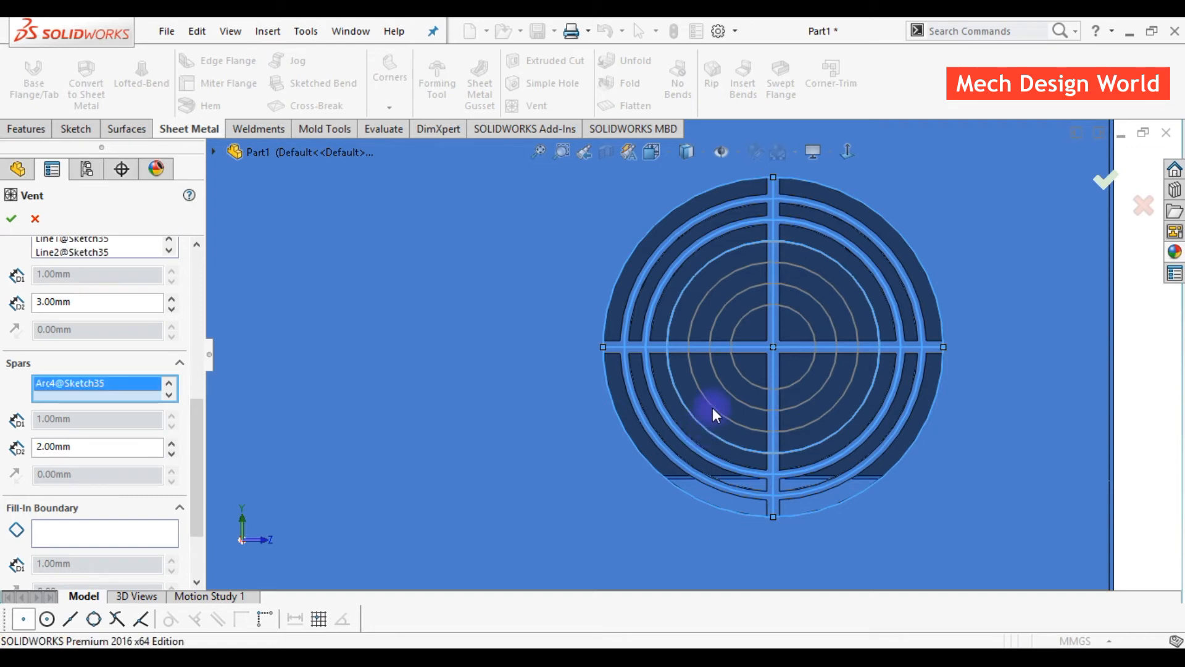
left_click(713, 408)
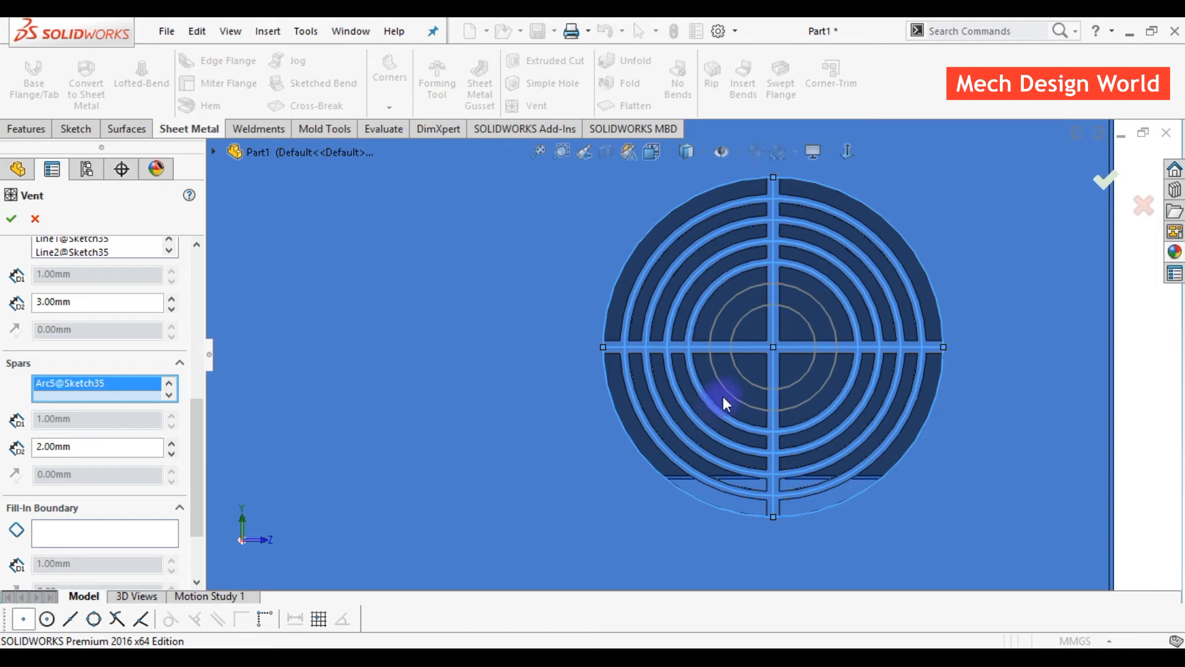
left_click(727, 395)
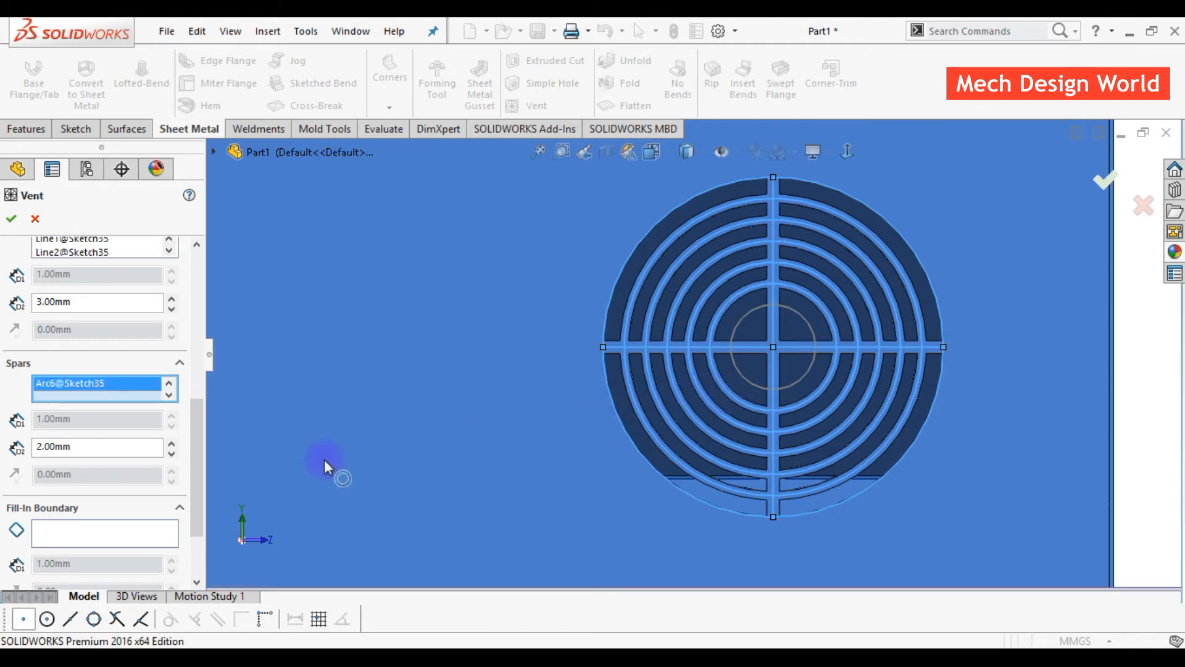
left_click_drag(106, 453, 18, 455)
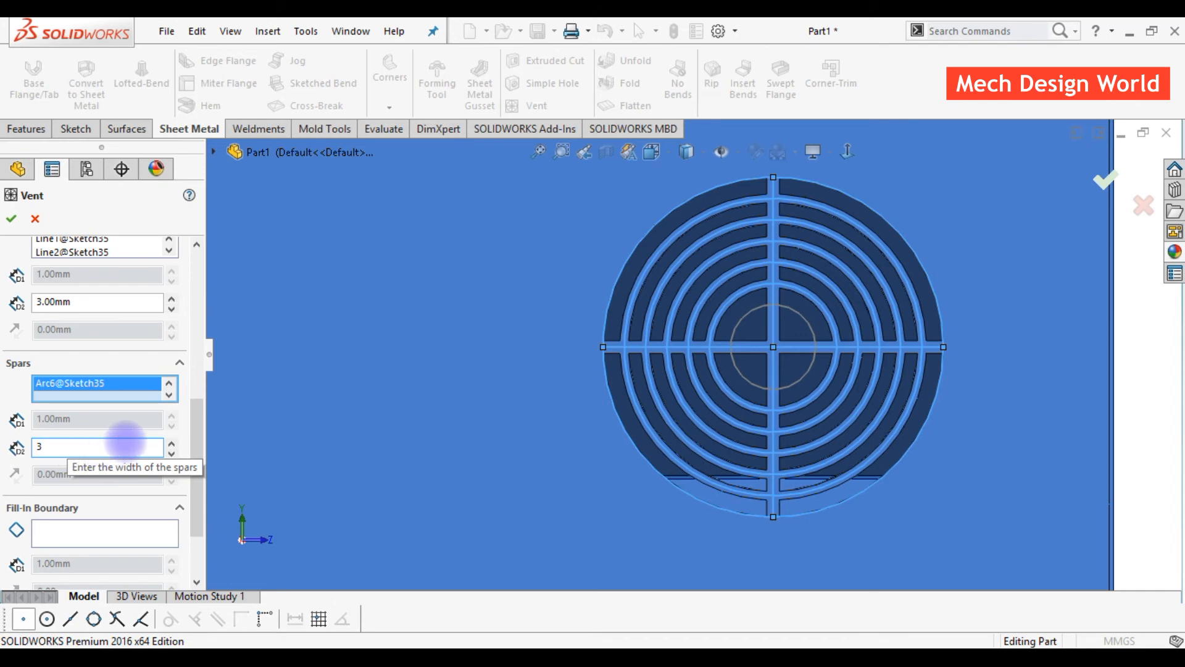
key("Return")
- Set the innermost circle as the vent's fill-in boundary and complete the Vent feature
left_click_drag(190, 440, 190, 484)
left_click(128, 439)
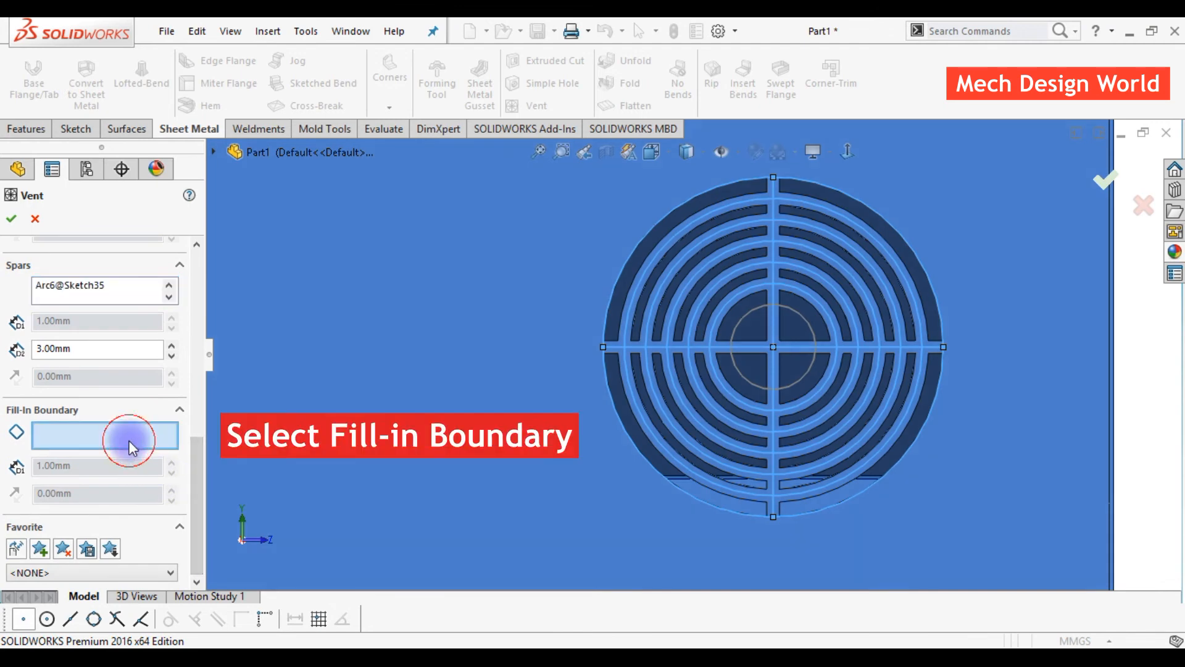
left_click(736, 374)
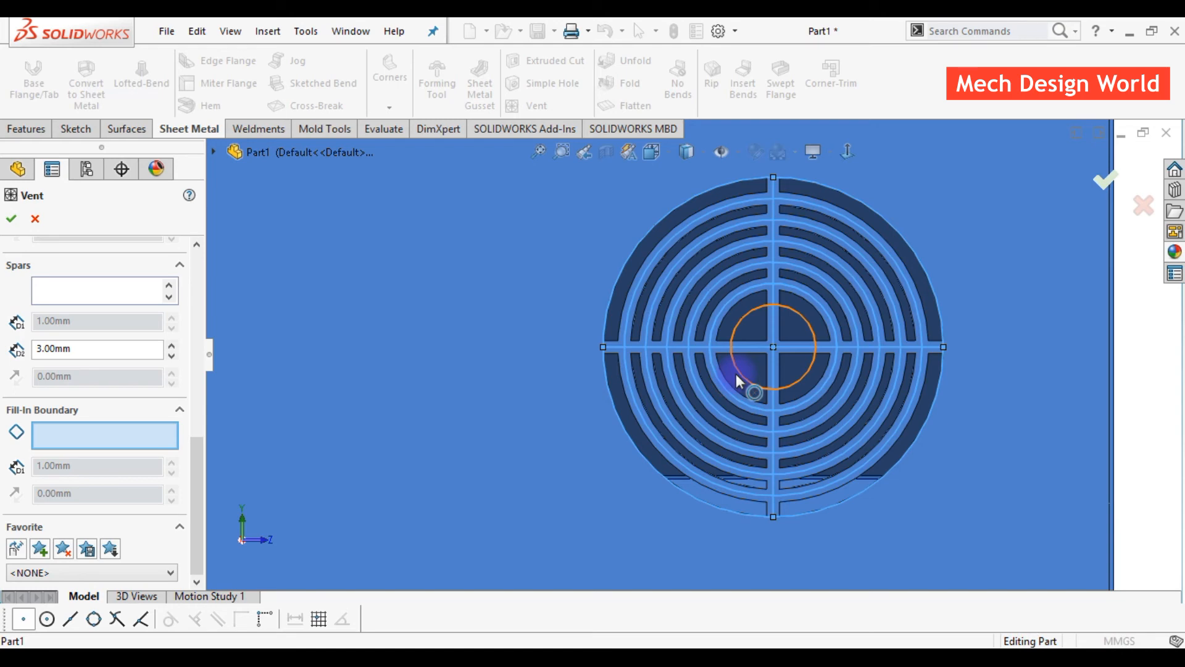
left_click(734, 373)
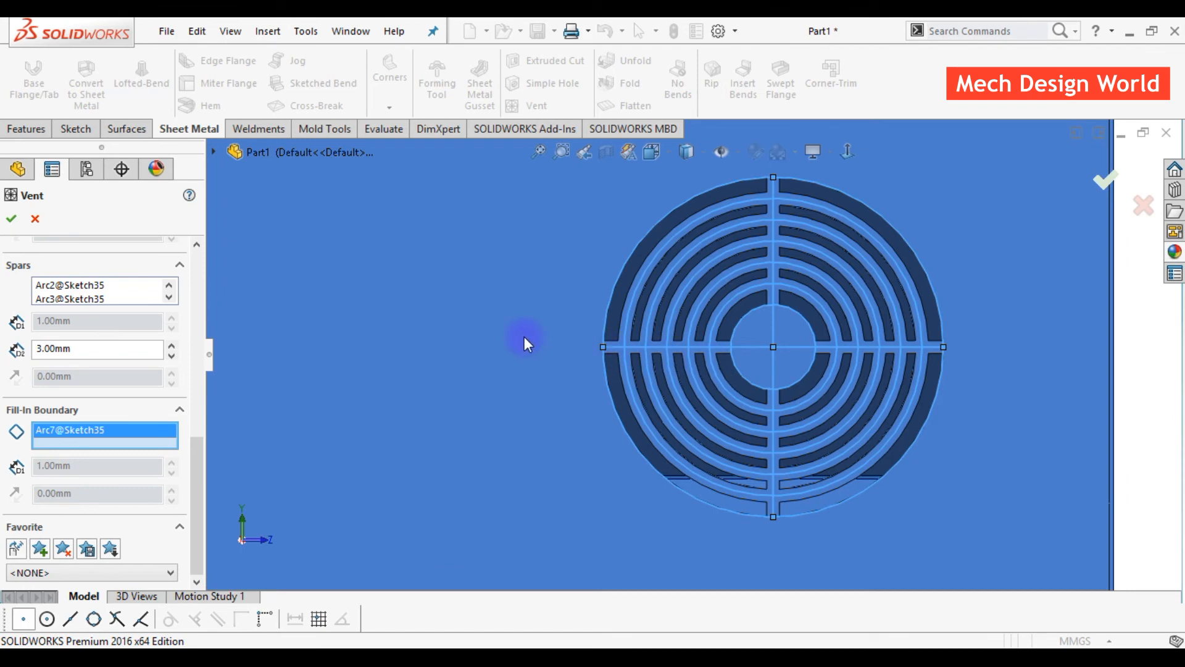
left_click(12, 220)
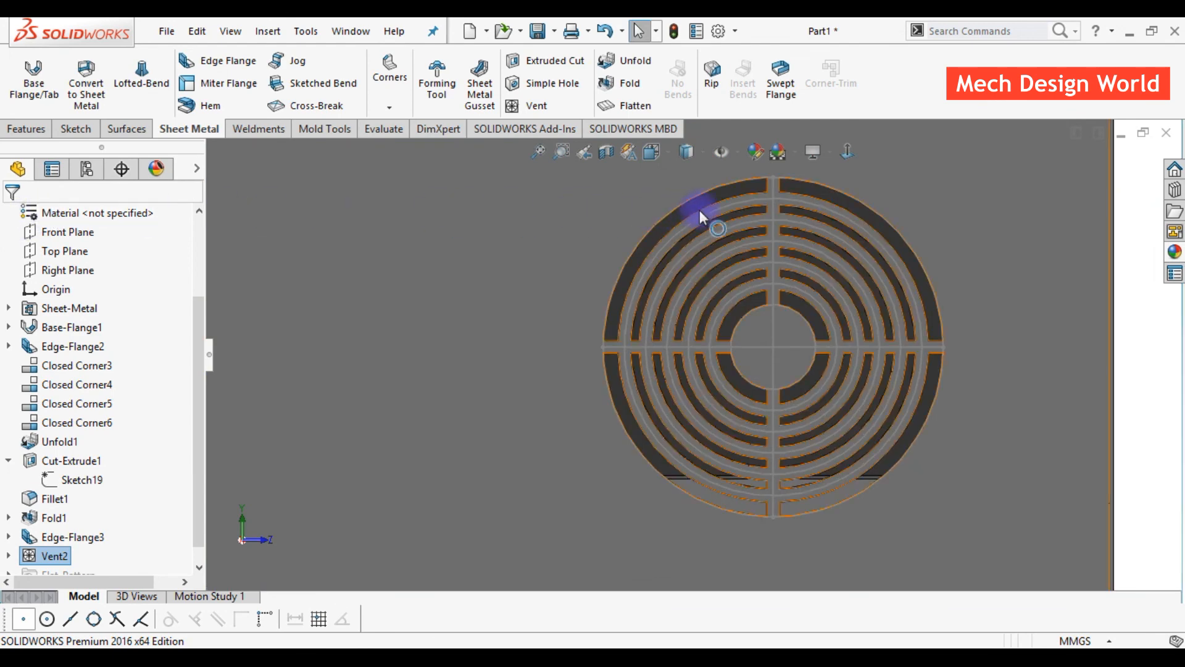
- Hide the sketches so that only the vent geometry is displayed, and clear the selection
left_click(723, 152)
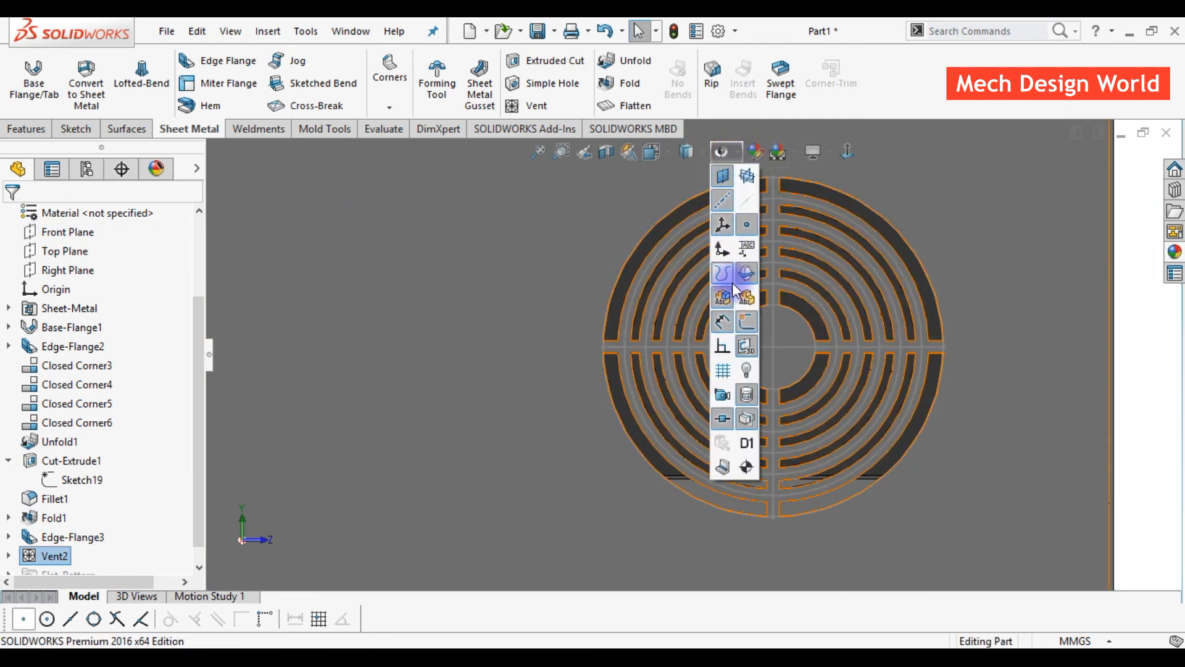
left_click(747, 322)
left_click(1049, 373)
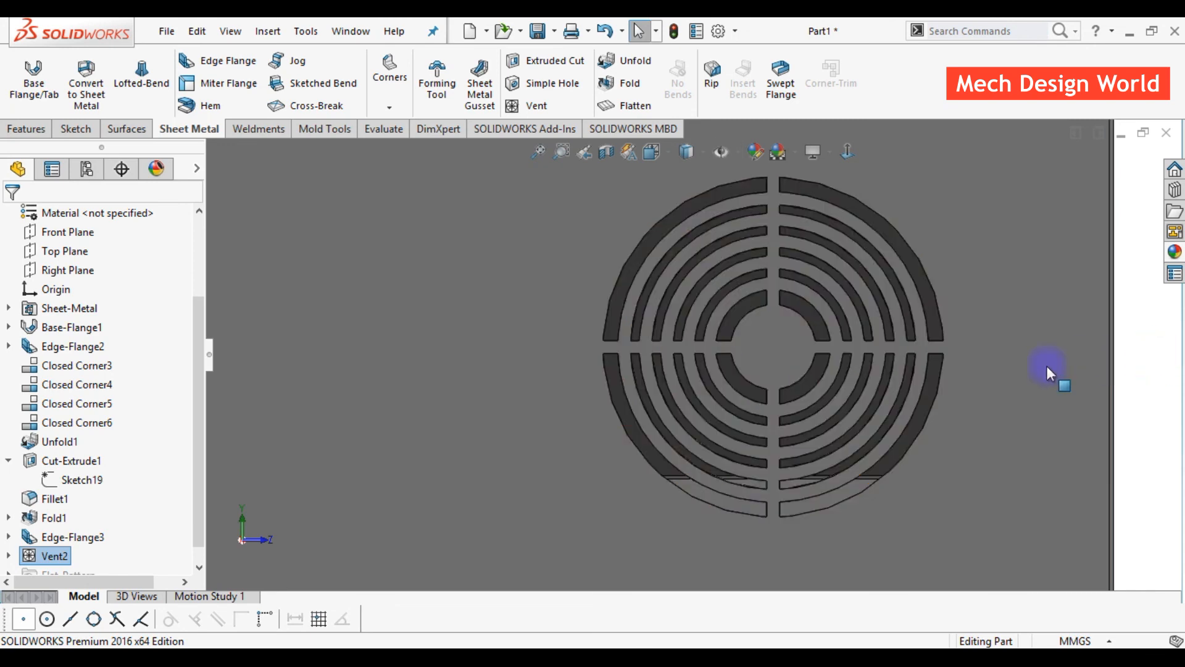
- Examine the finished vent up close from an isometric viewpoint facing the side wall that carries it
key("ctrl+7")
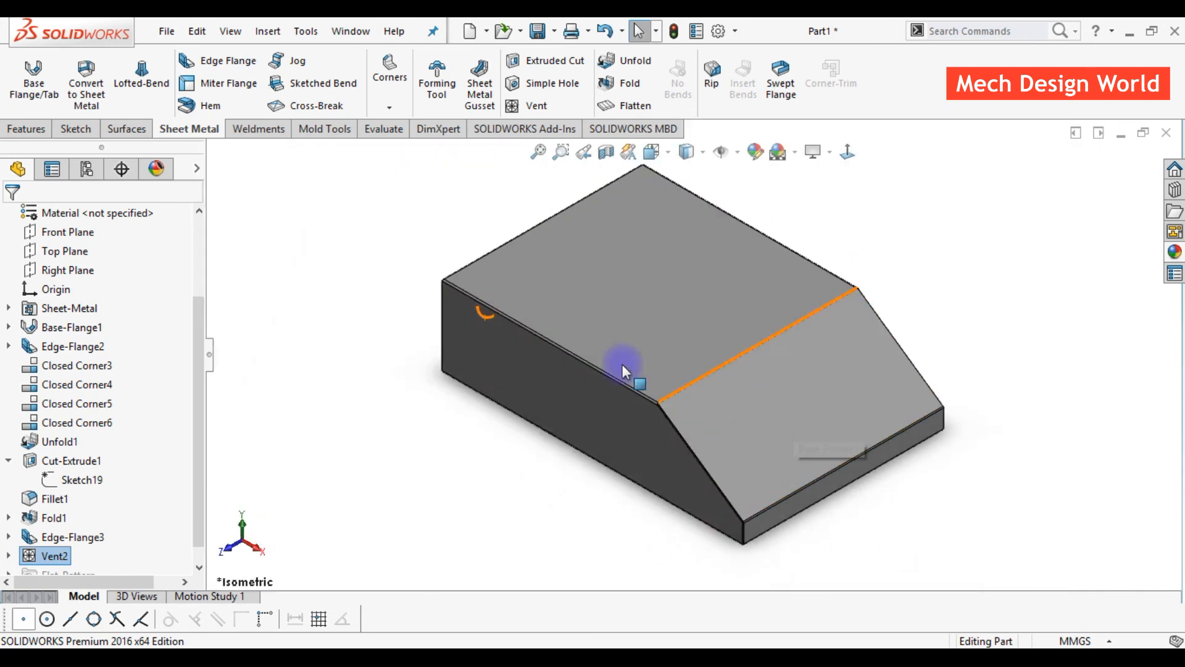
key("space")
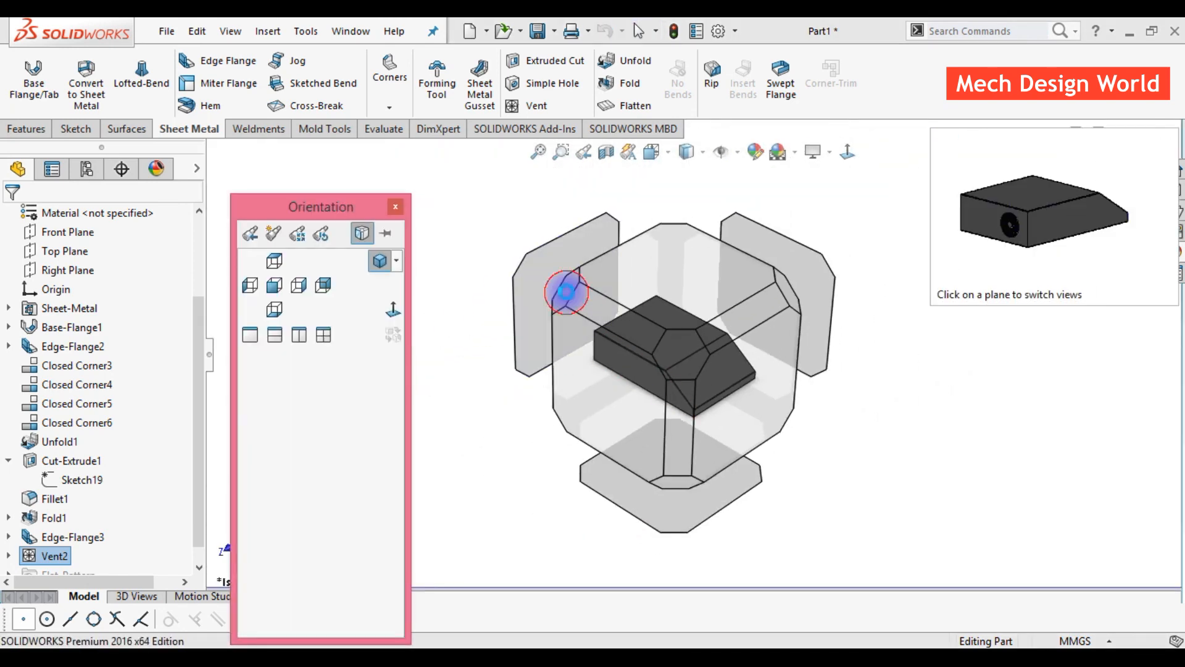
left_click(567, 292)
scroll(580, 476, "down", 5)
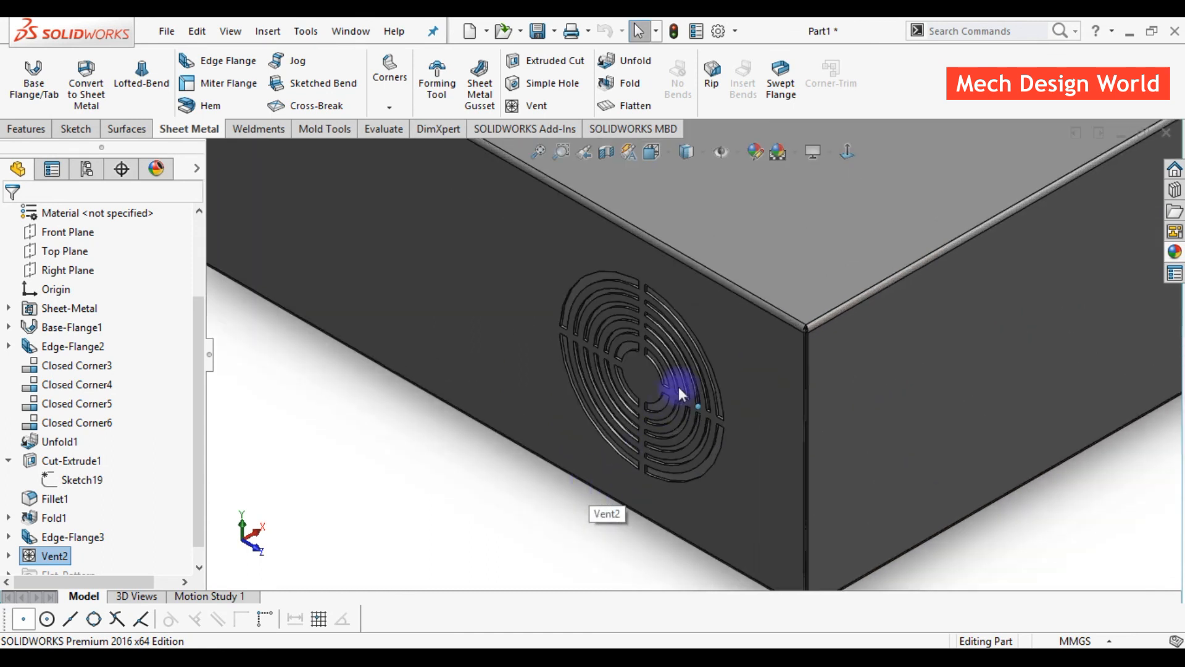
scroll(682, 390, "down", 2)
left_click(445, 508)
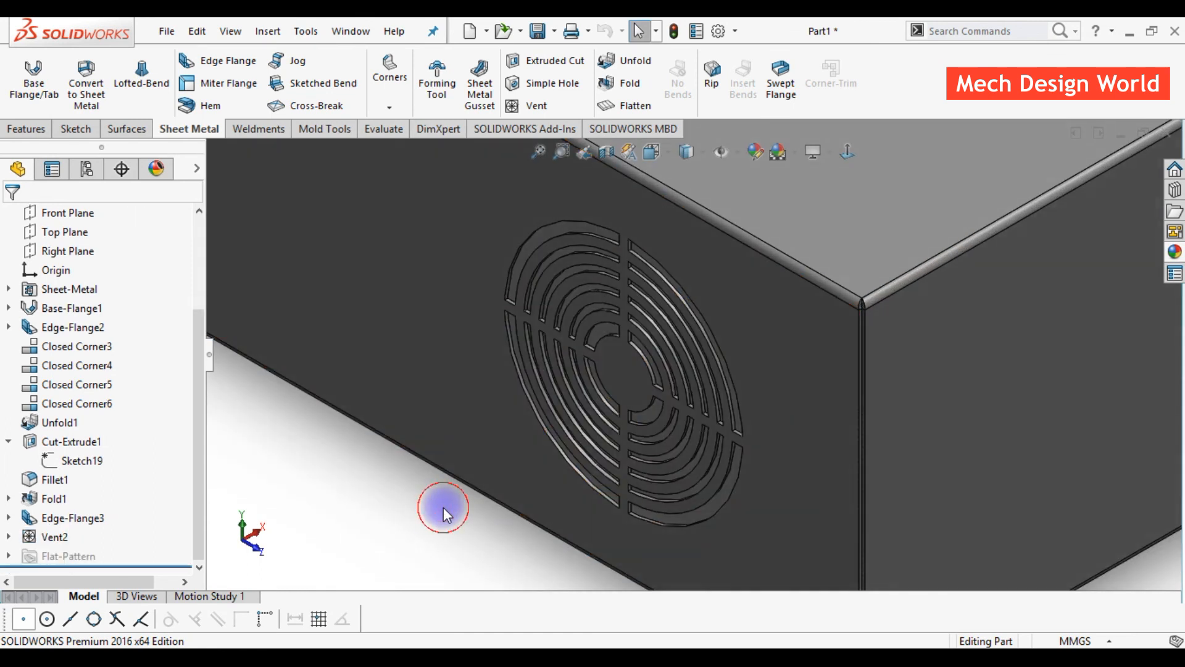